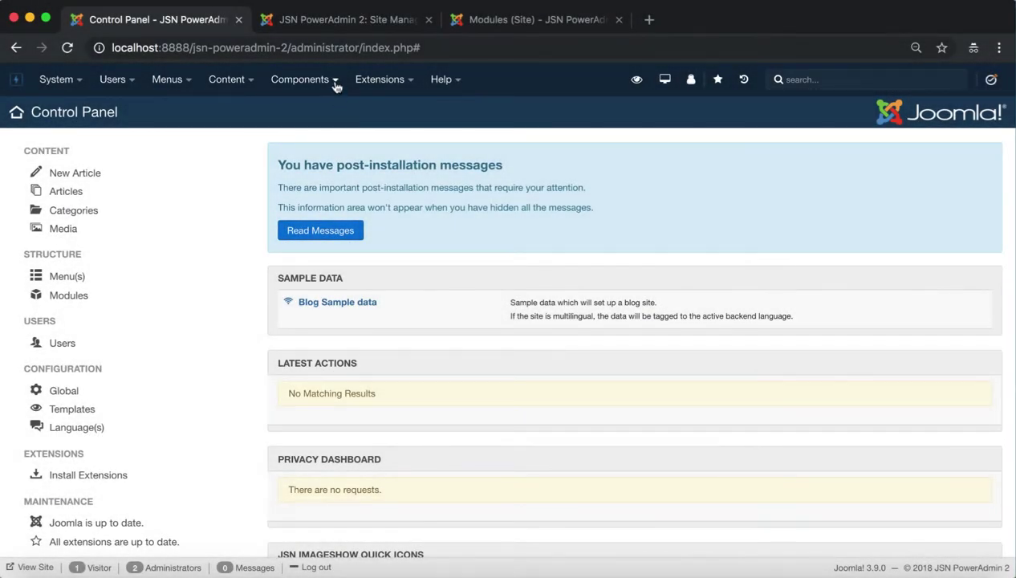
# - Open JSN PowerAdmin 2 Settings from Components and review Admin Bar General Settings with Enable AdminBar Yes
pyautogui.click(336, 86)
pyautogui.moveTo(337, 199)
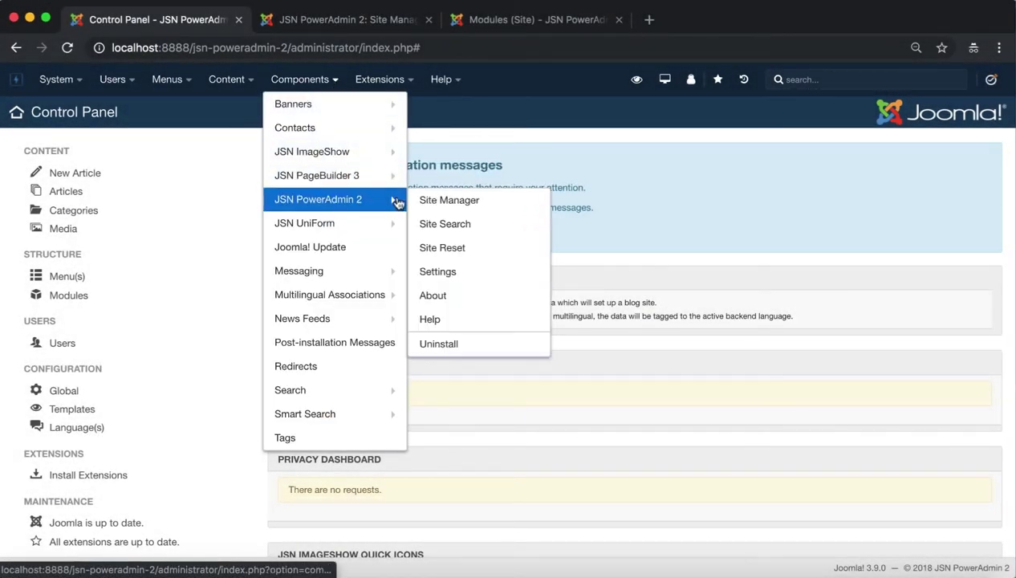
pyautogui.click(507, 277)
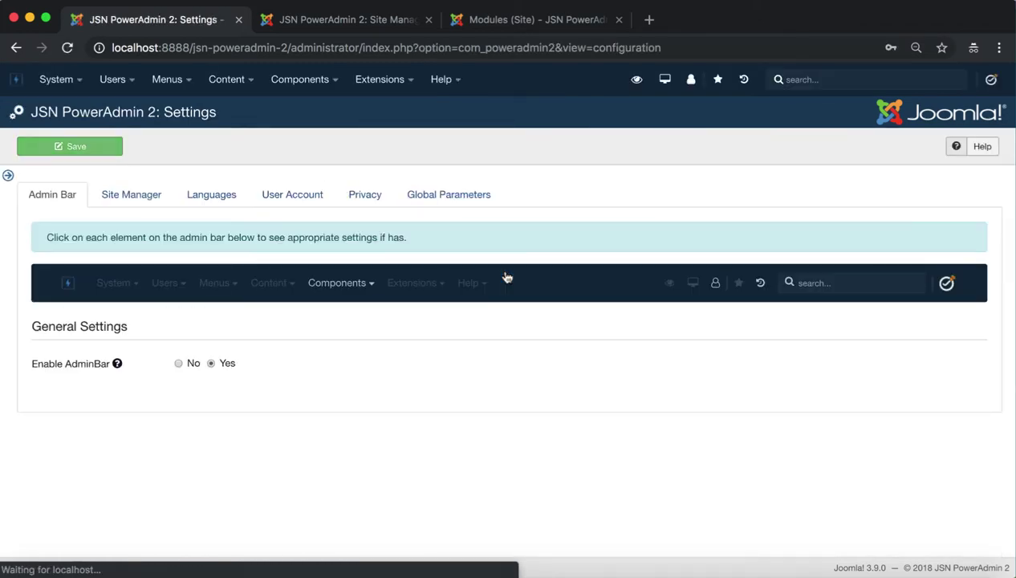
pyautogui.tripleClick(221, 114)
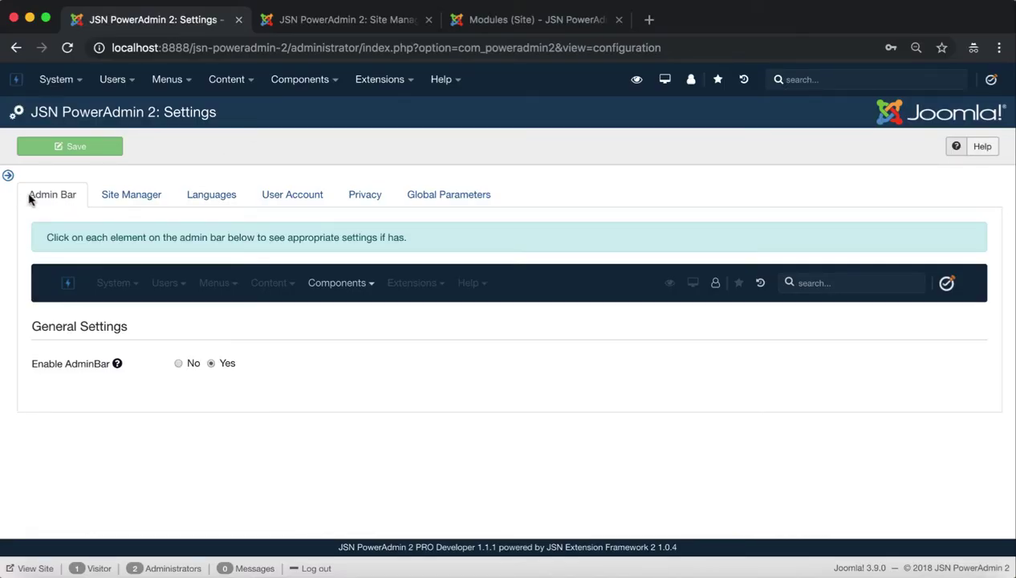
pyautogui.tripleClick(132, 333)
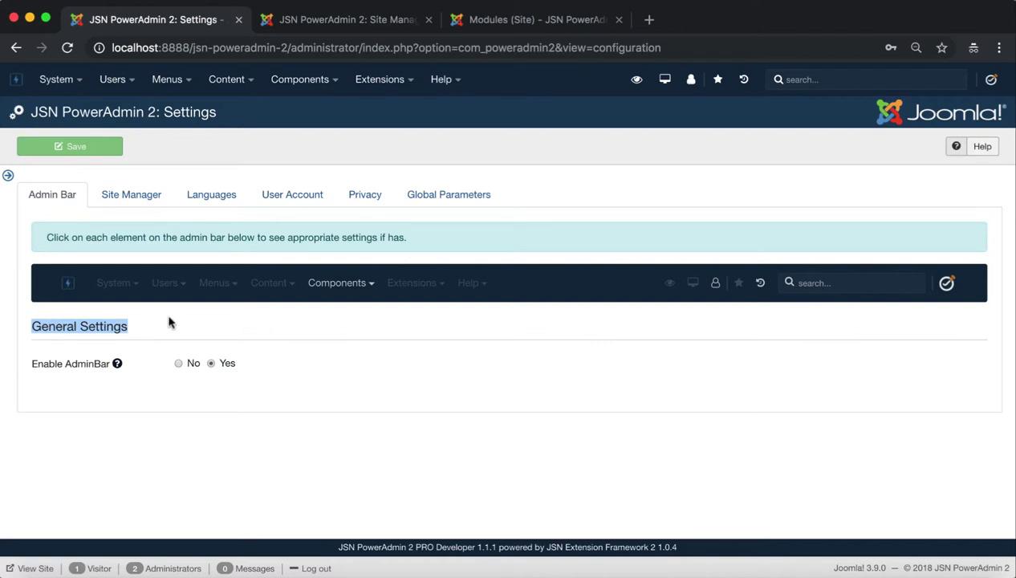
pyautogui.click(35, 382)
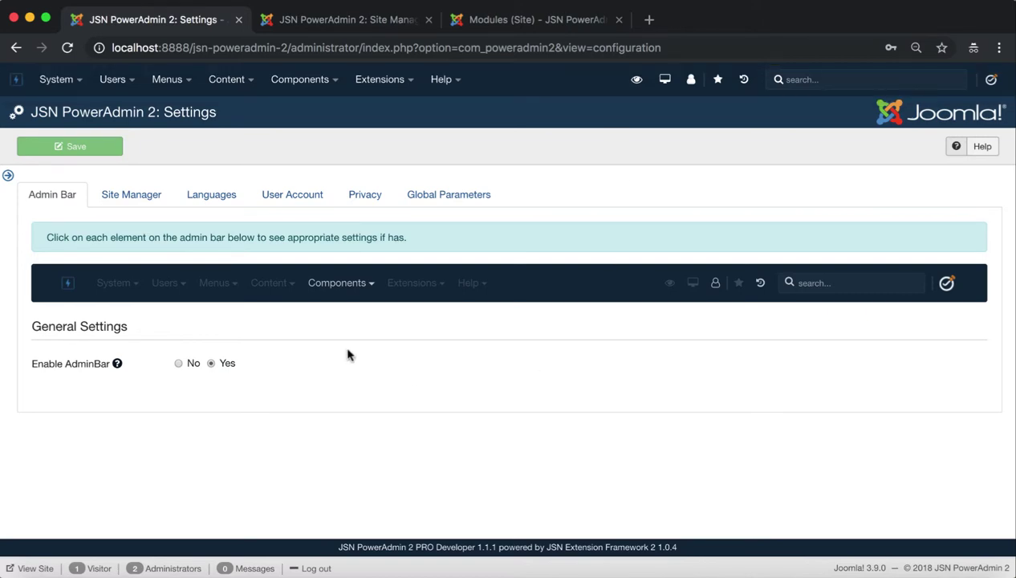
# - Show the admin bar Logo settings and browse the Media Manager without choosing a new logo
pyautogui.click(67, 287)
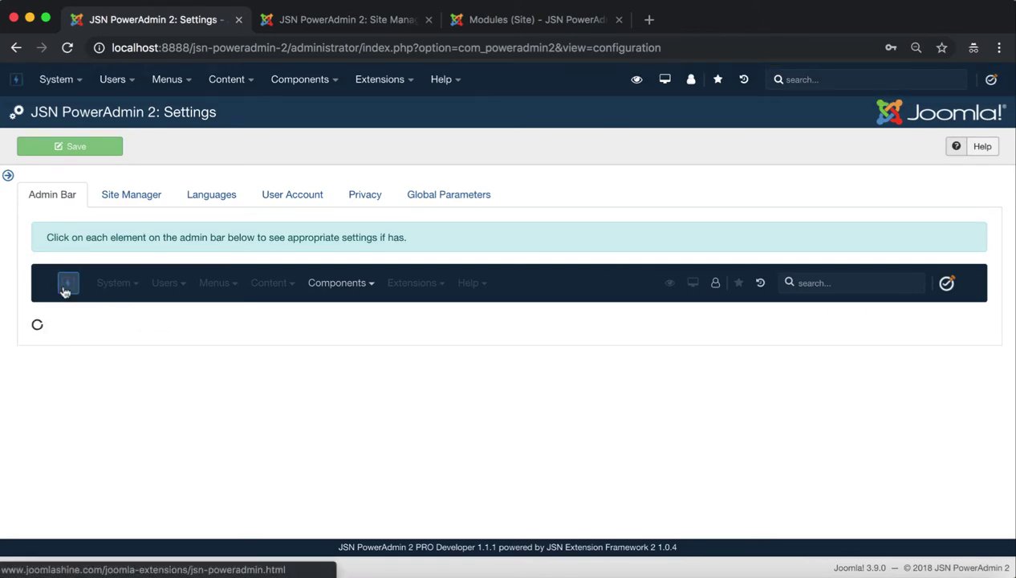
pyautogui.doubleClick(63, 321)
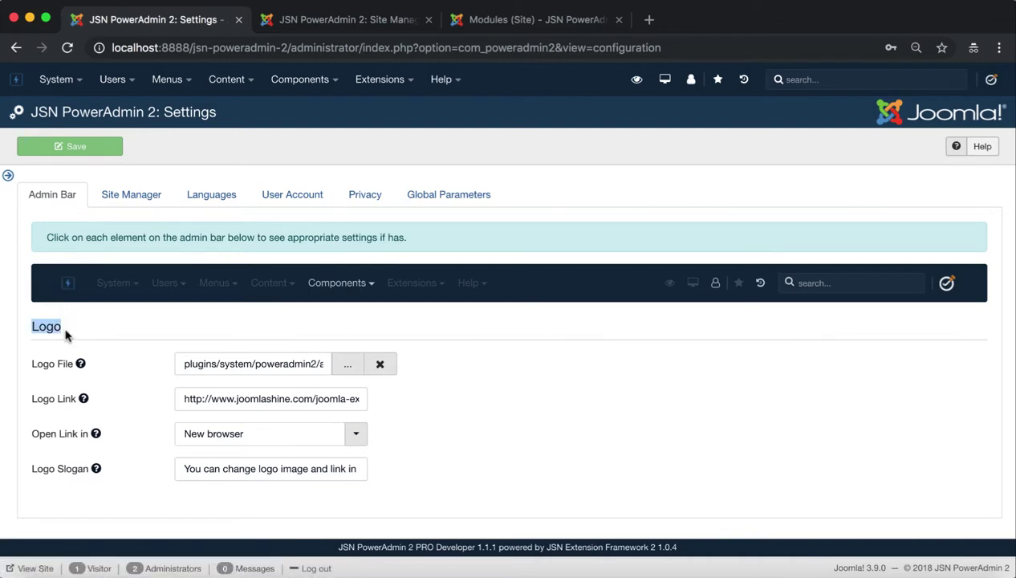
pyautogui.click(84, 325)
pyautogui.moveTo(80, 363)
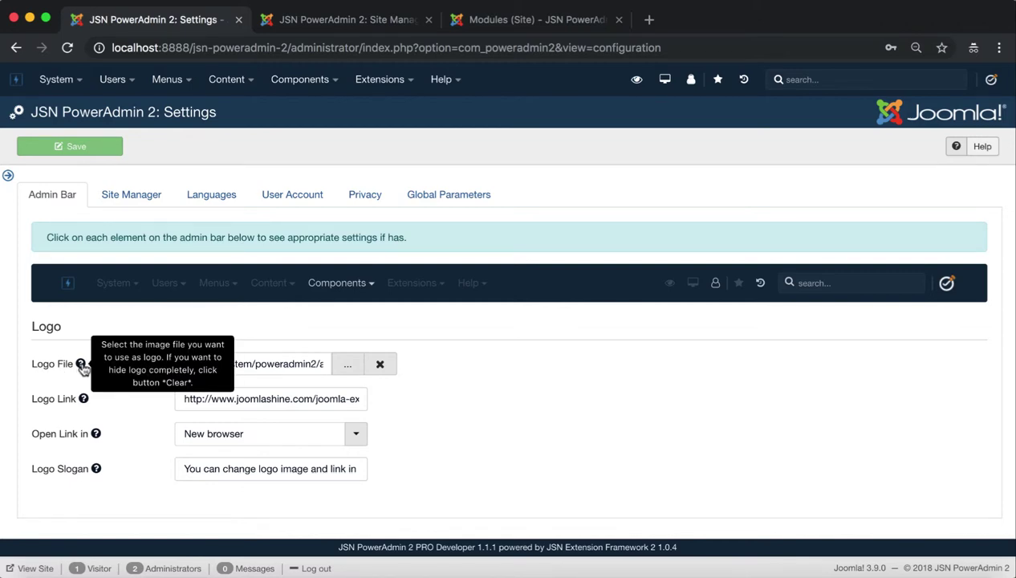
pyautogui.click(347, 363)
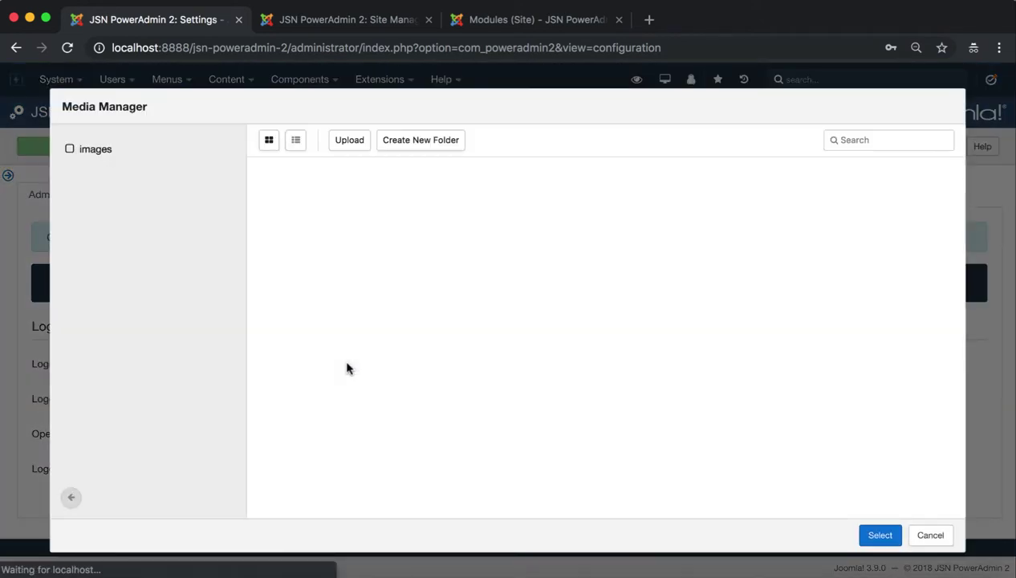
pyautogui.tripleClick(149, 108)
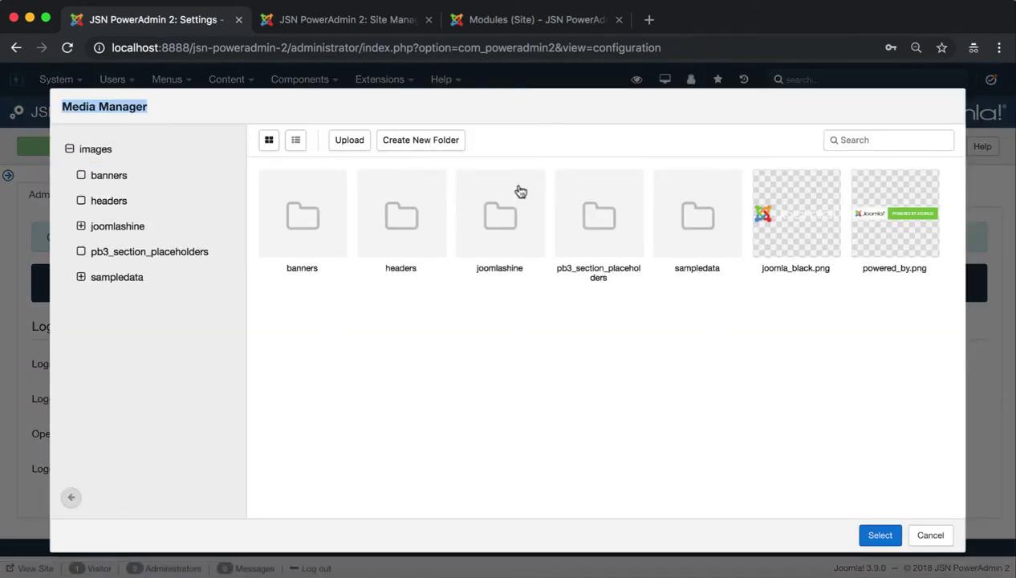
pyautogui.click(930, 535)
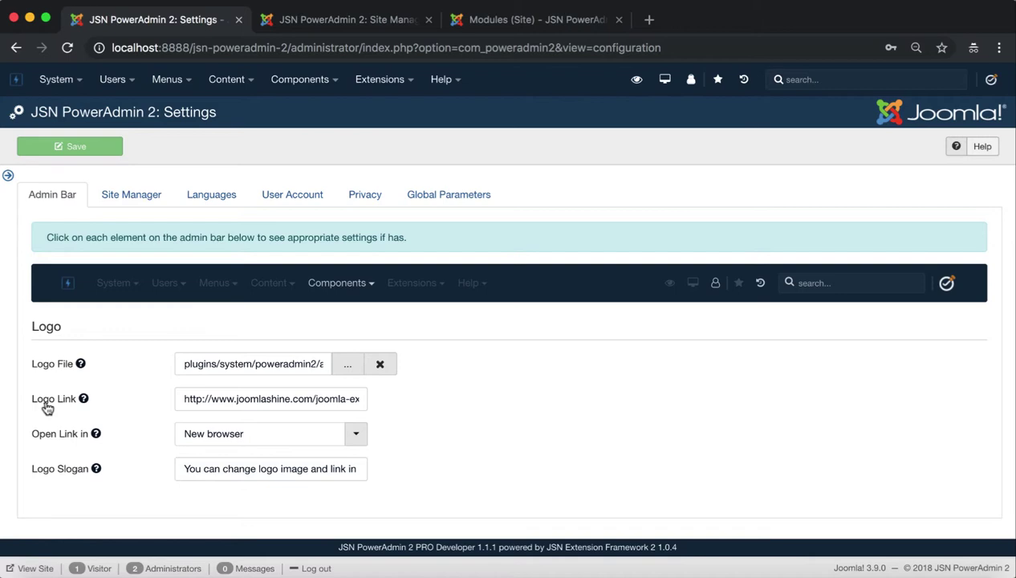
# - Review the Logo Link and slogan, keeping Open Link in set to New browser
pyautogui.tripleClick(198, 404)
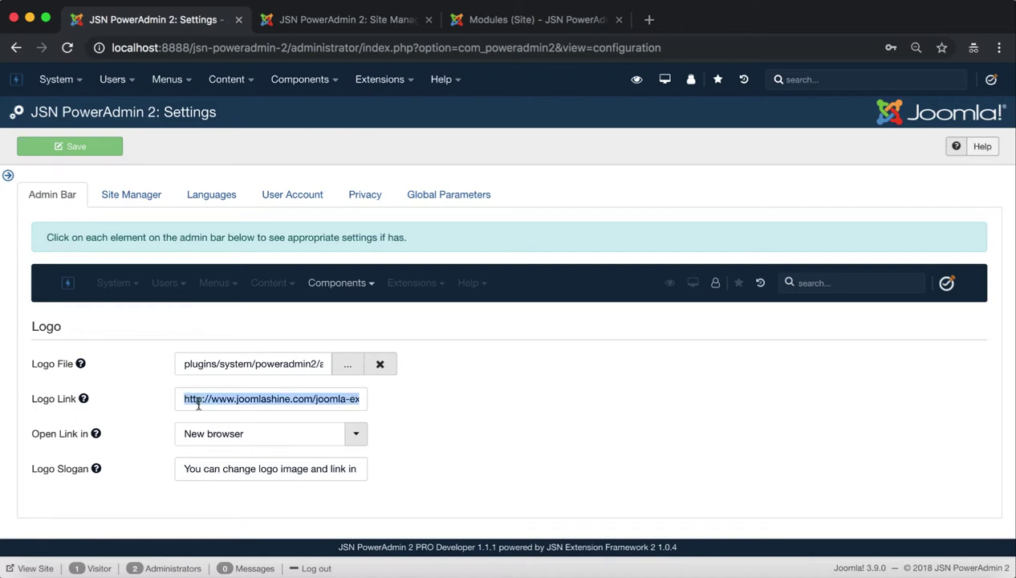
pyautogui.click(462, 424)
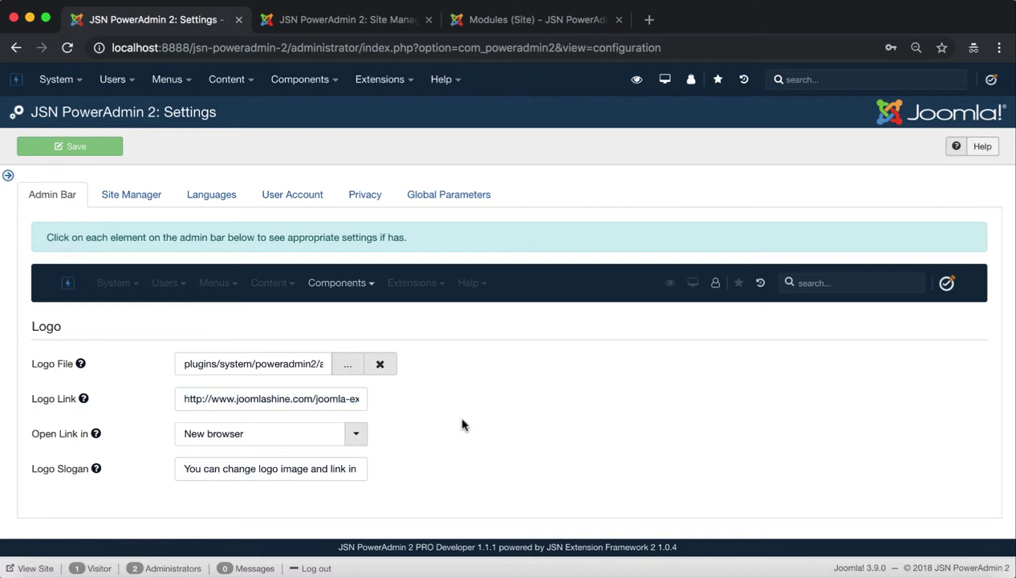
pyautogui.click(357, 438)
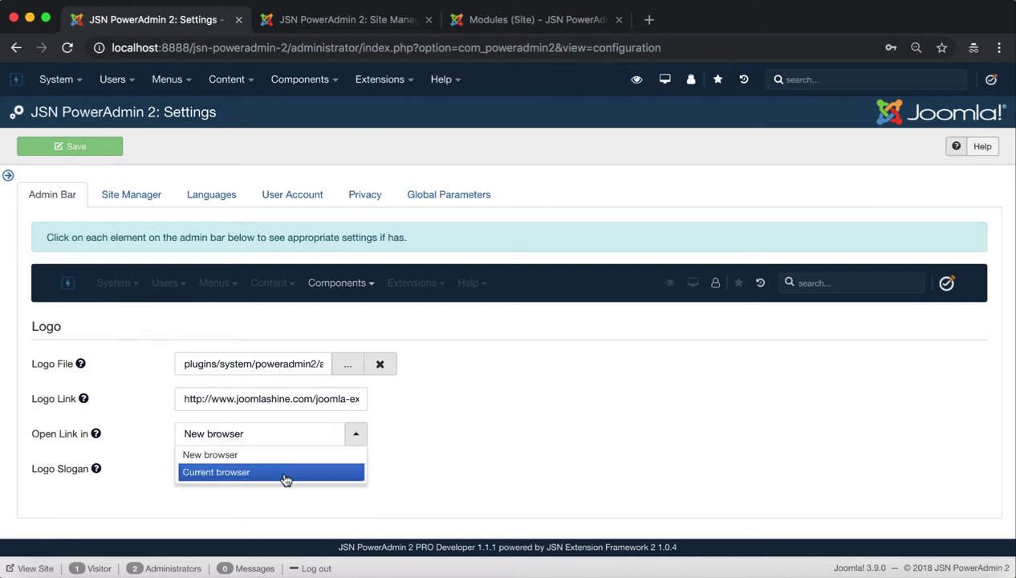
pyautogui.click(435, 457)
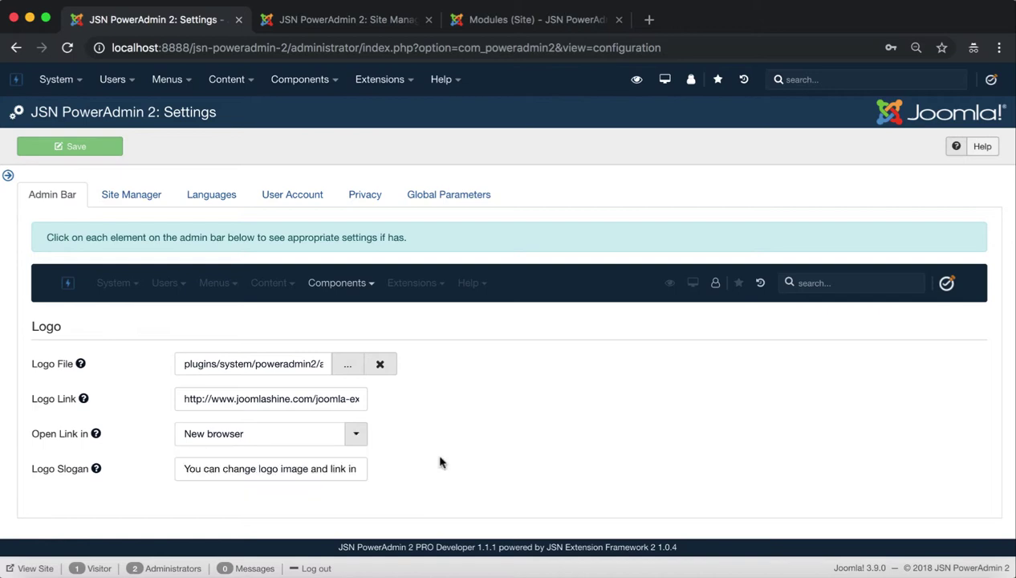
pyautogui.tripleClick(257, 468)
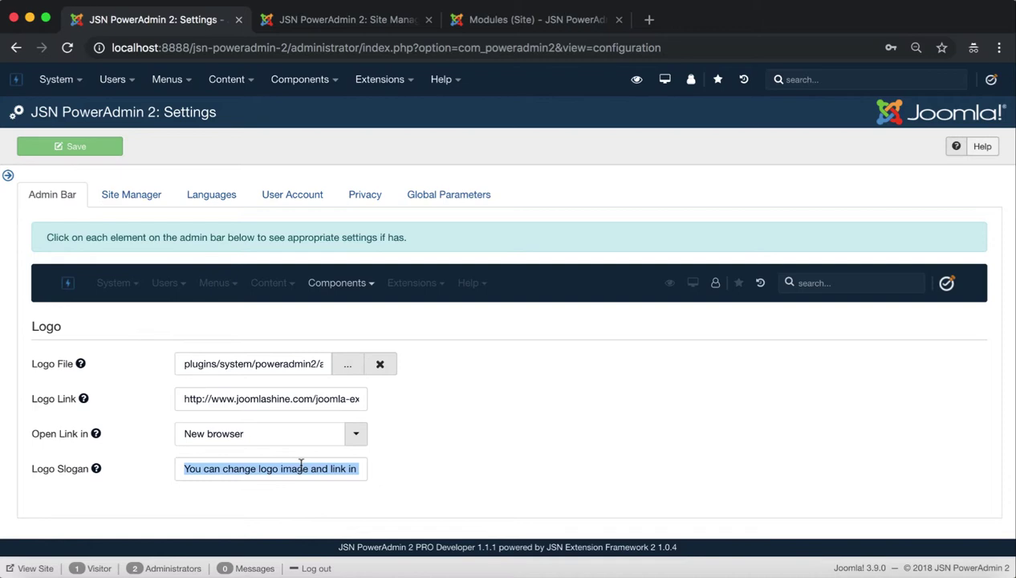
pyautogui.click(393, 472)
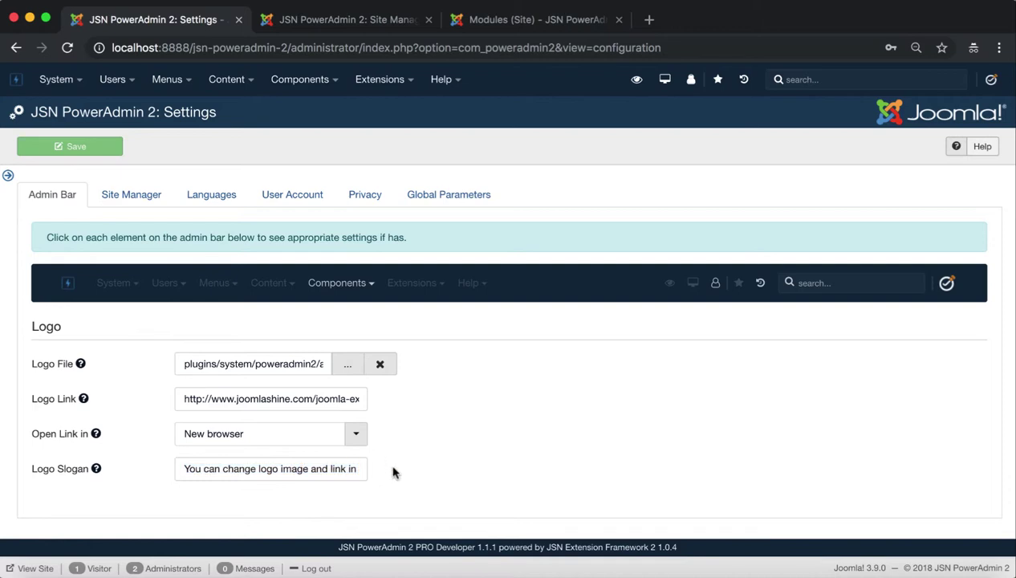
# - Show Components Menu settings with Add 'Uninstall' Yes and check the real Components menu's Uninstall entries
pyautogui.click(353, 290)
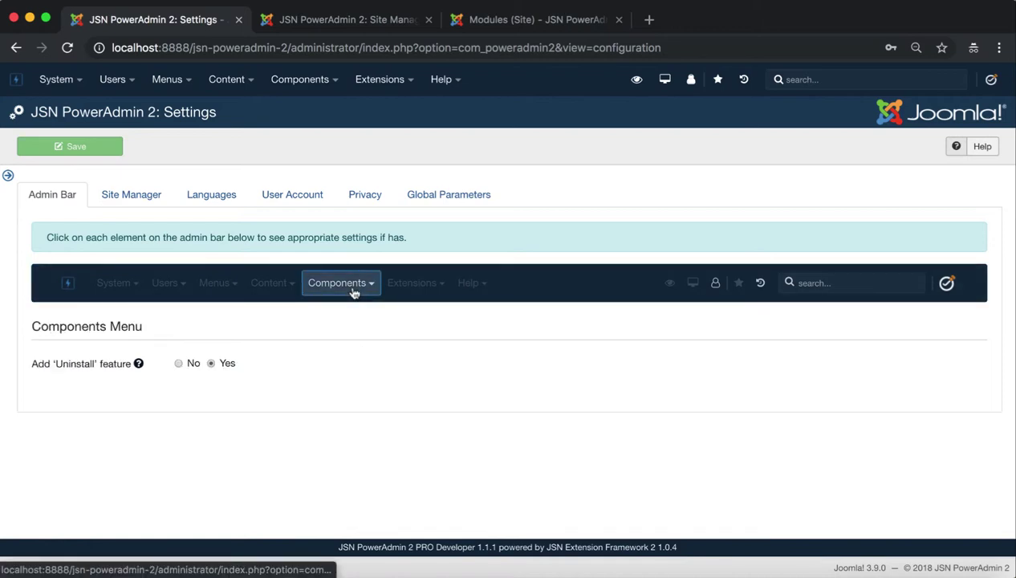
pyautogui.tripleClick(143, 327)
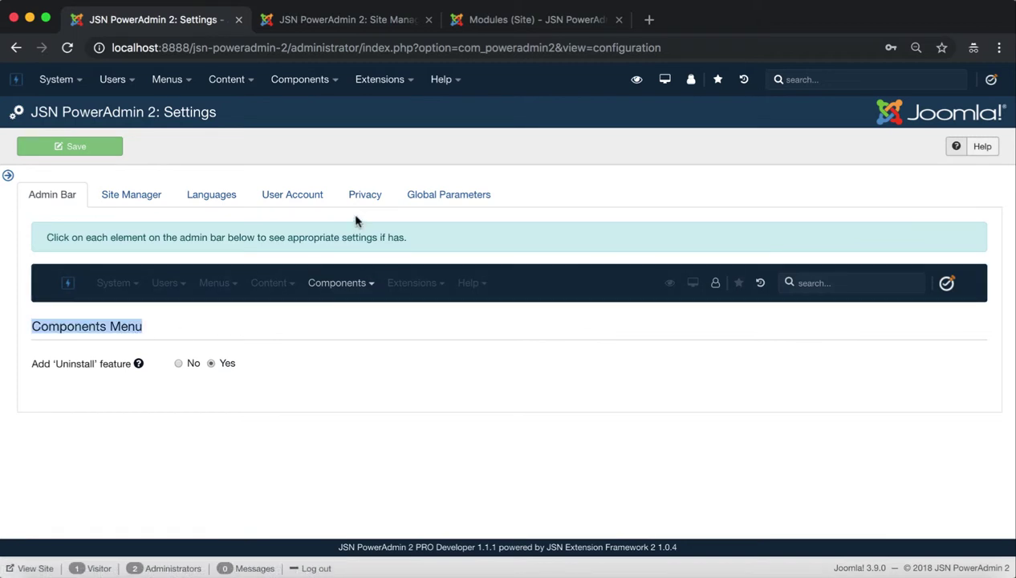
pyautogui.click(336, 85)
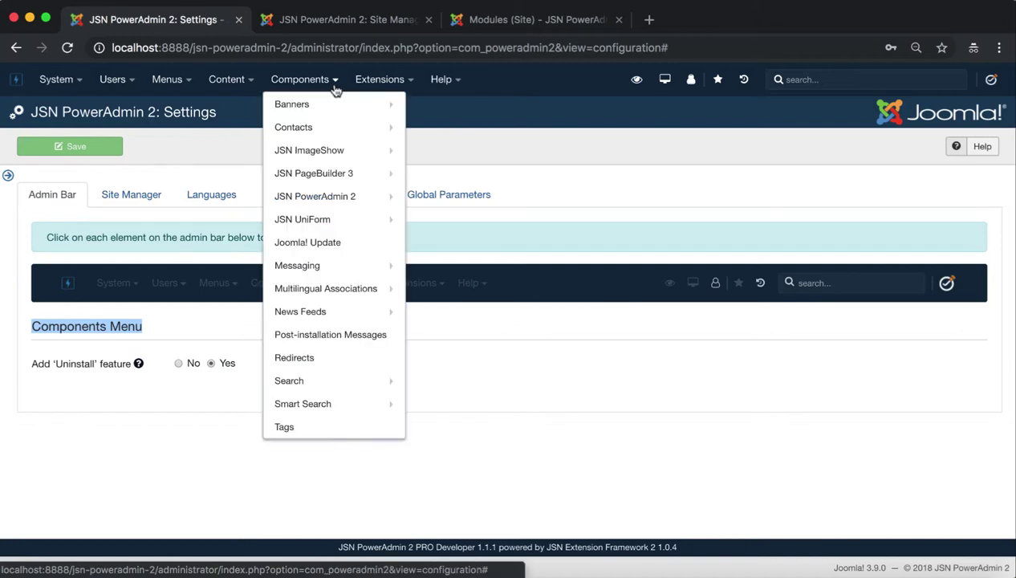
pyautogui.moveTo(315, 196)
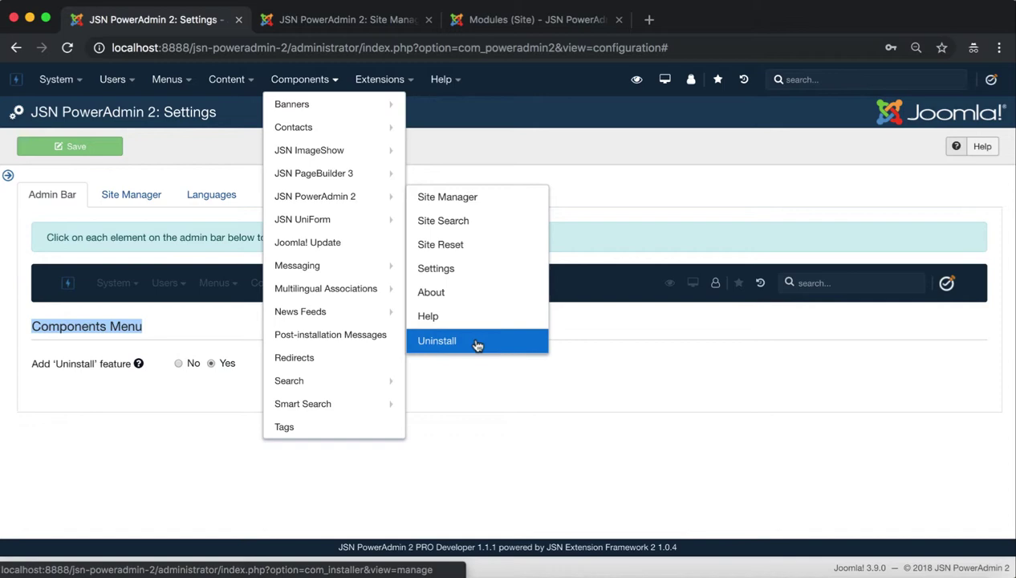
pyautogui.moveTo(314, 174)
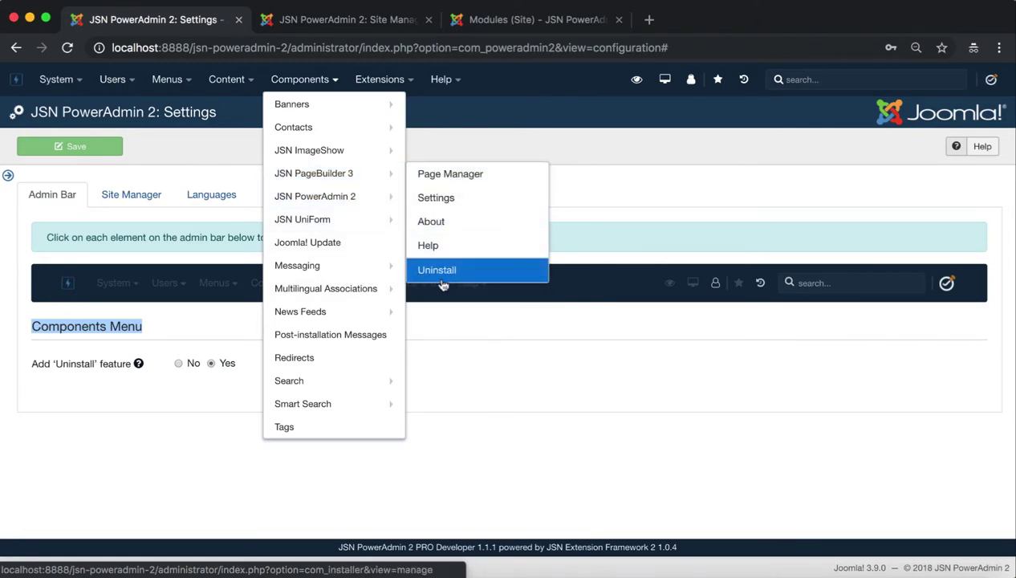
pyautogui.click(75, 378)
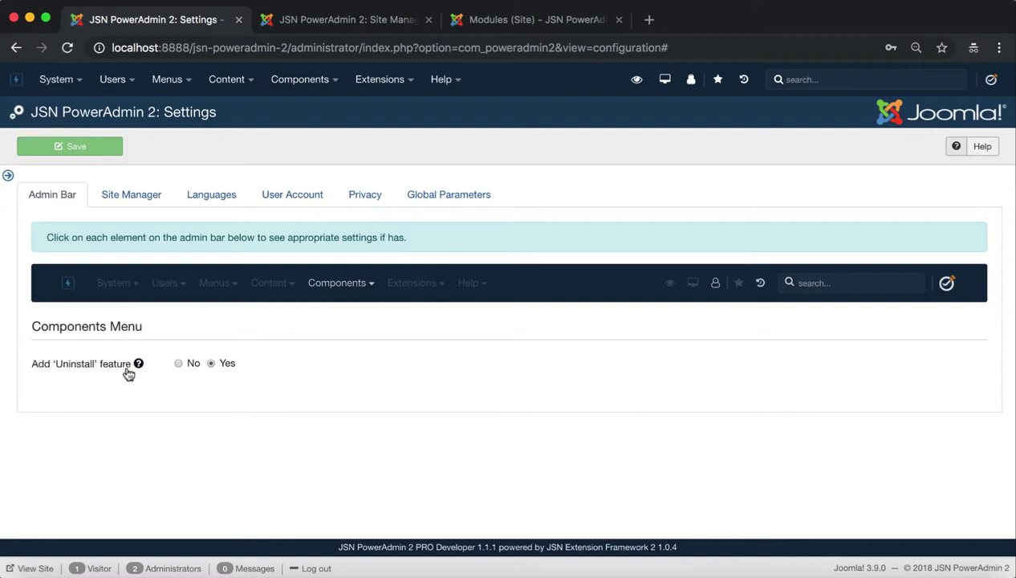
# - Show the admin bar User settings with a 1-minute session warning and preview the user dropdown
pyautogui.click(716, 290)
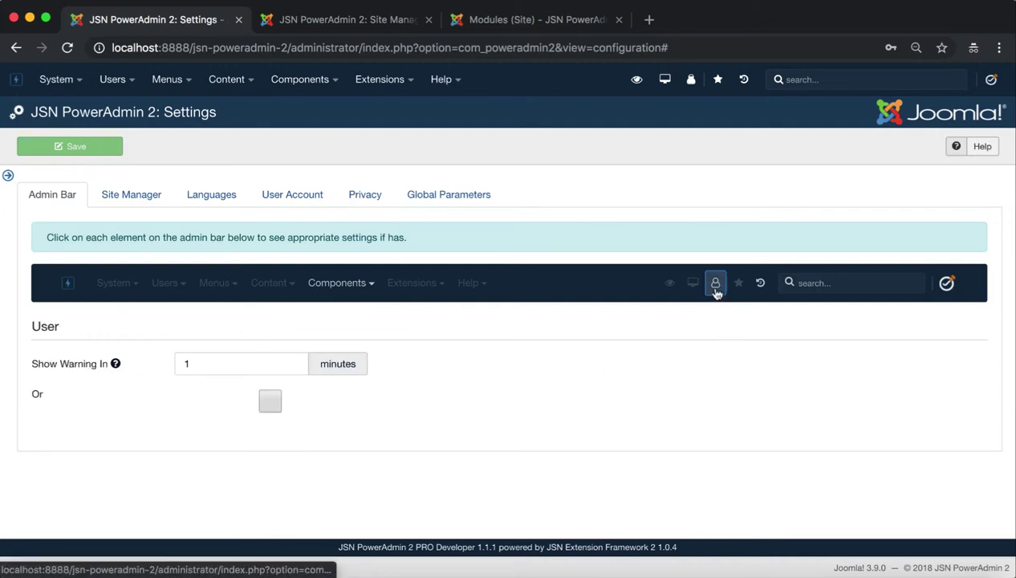
pyautogui.doubleClick(49, 317)
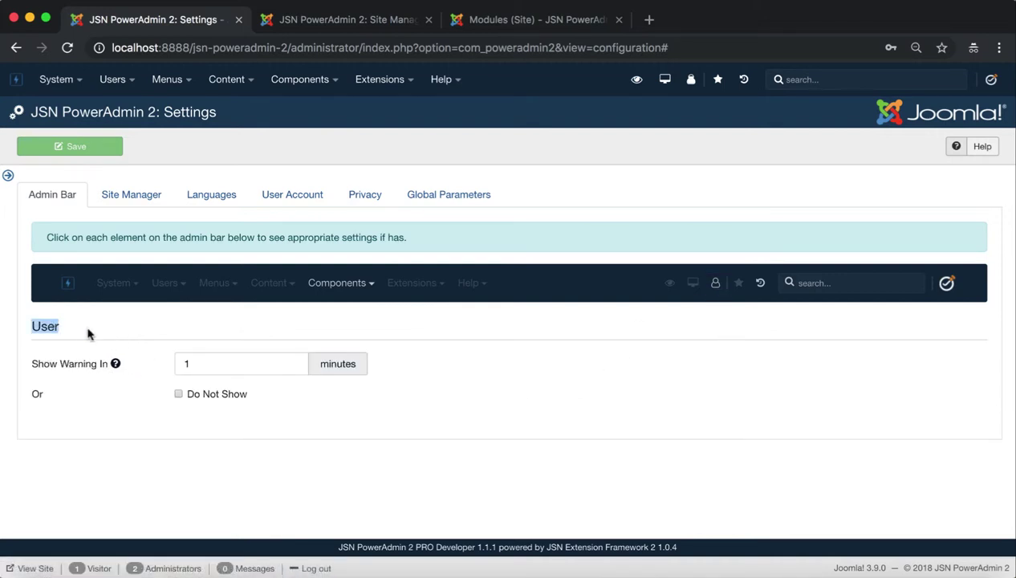
pyautogui.click(89, 333)
pyautogui.moveTo(116, 364)
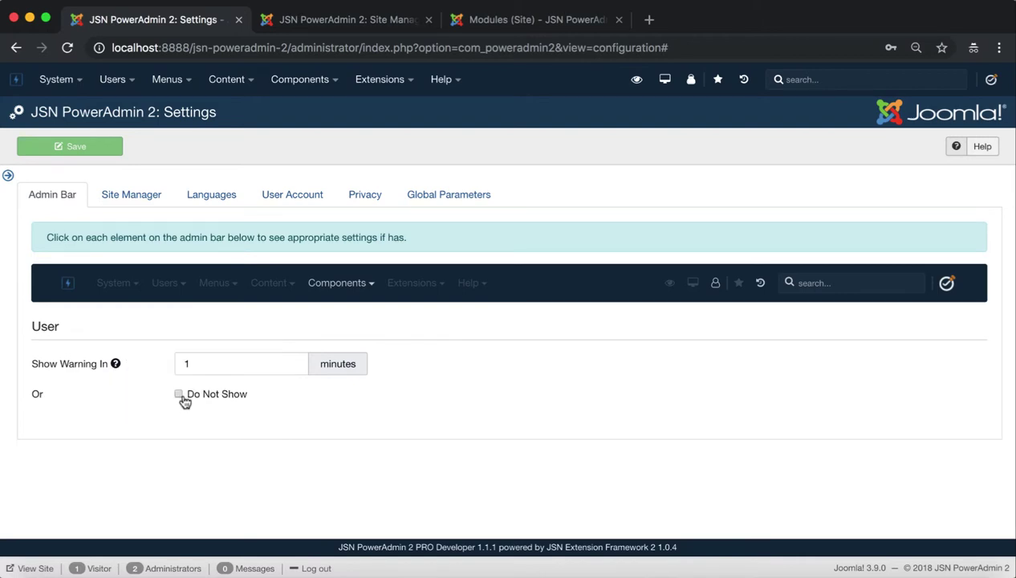
pyautogui.click(686, 87)
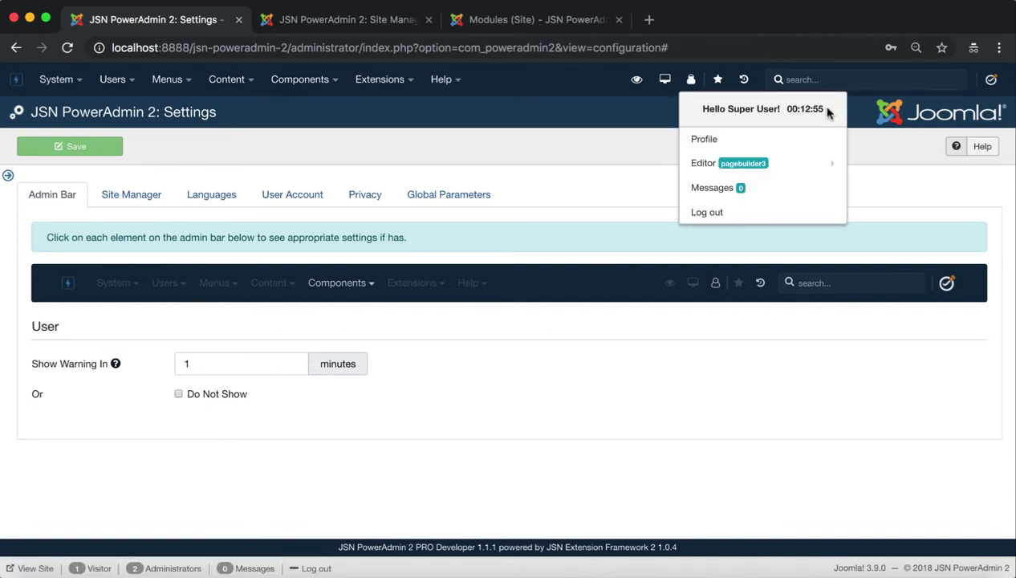
pyautogui.click(456, 411)
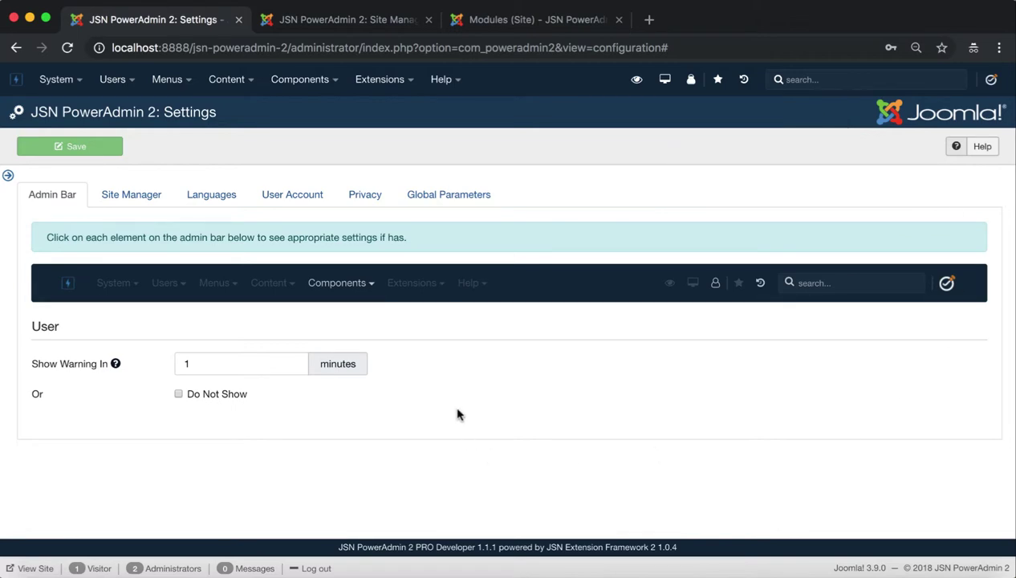
# - Show the admin bar History settings at 30 items and preview the top-bar History dropdown
pyautogui.click(762, 292)
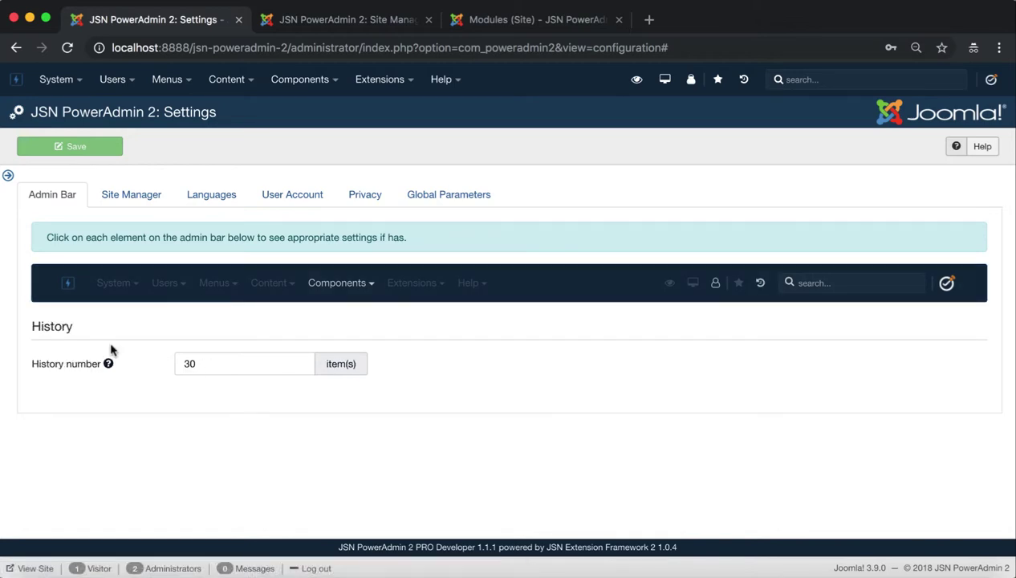
pyautogui.doubleClick(70, 326)
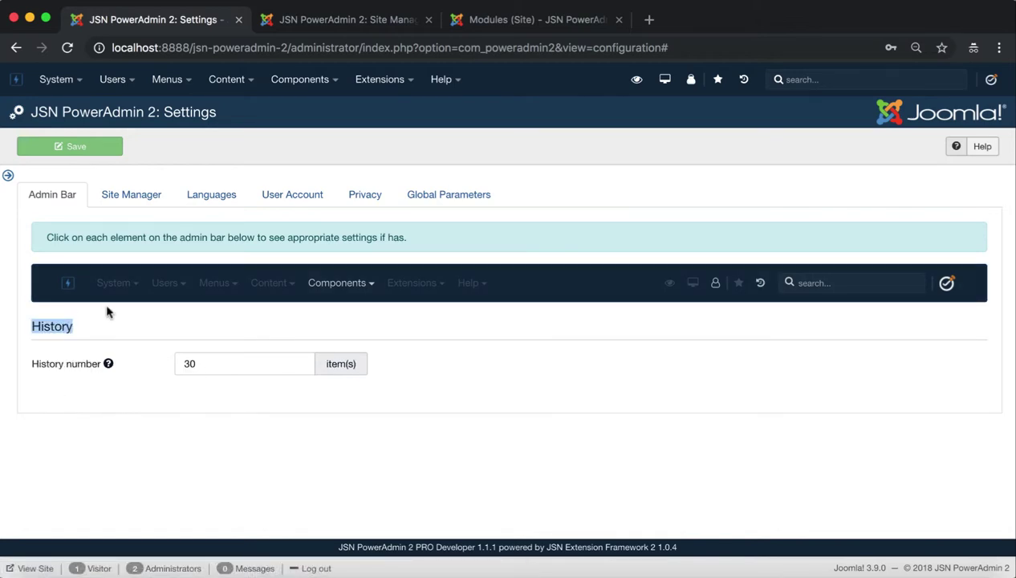
pyautogui.click(114, 327)
pyautogui.moveTo(244, 364)
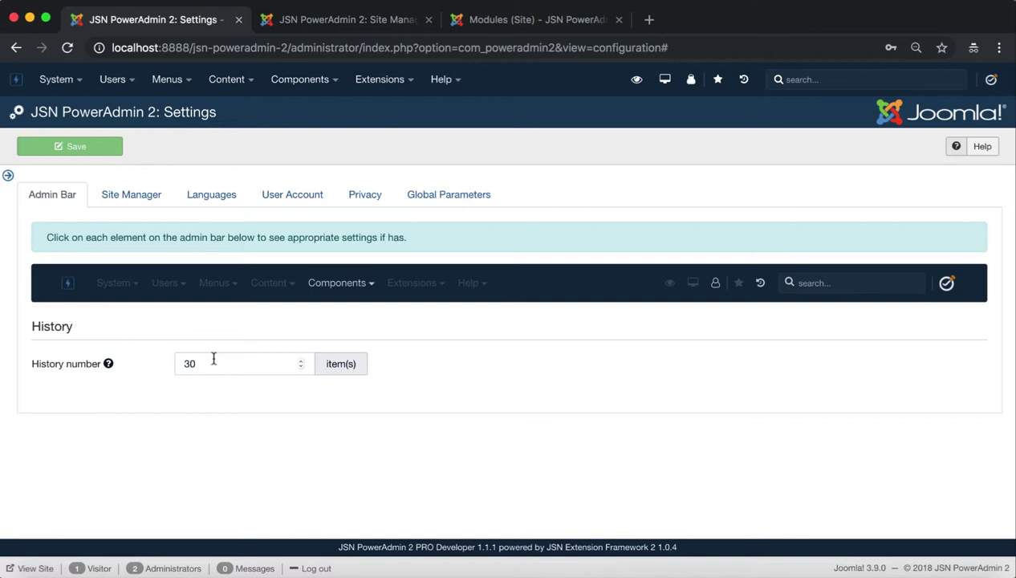
pyautogui.click(299, 367)
pyautogui.click(299, 367)
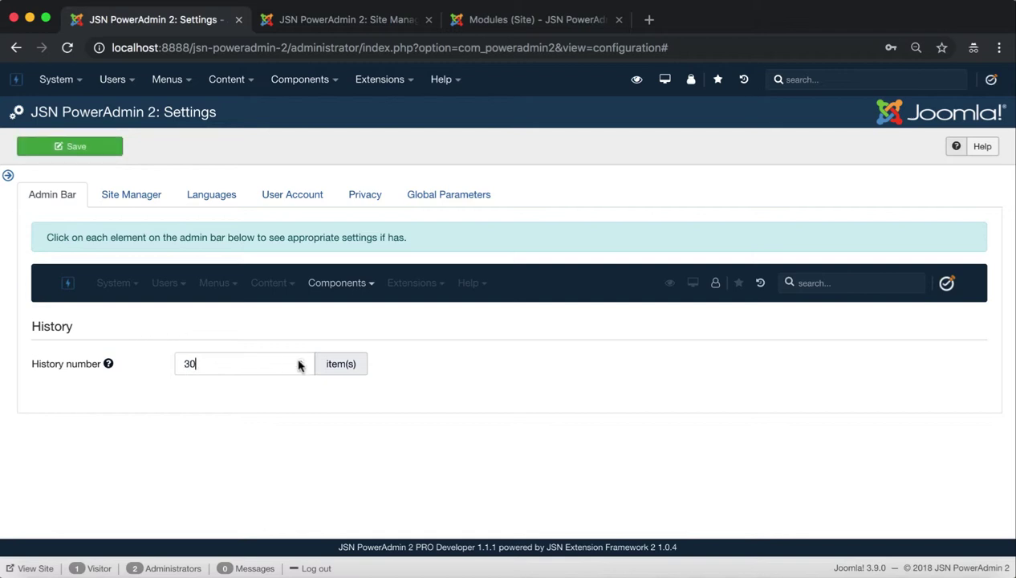
pyautogui.click(745, 81)
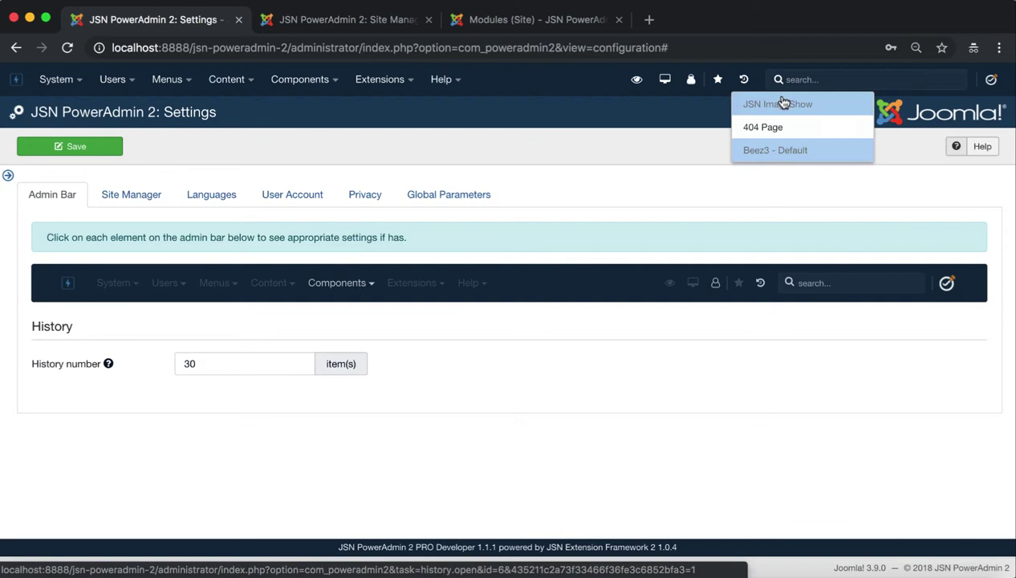
pyautogui.click(484, 387)
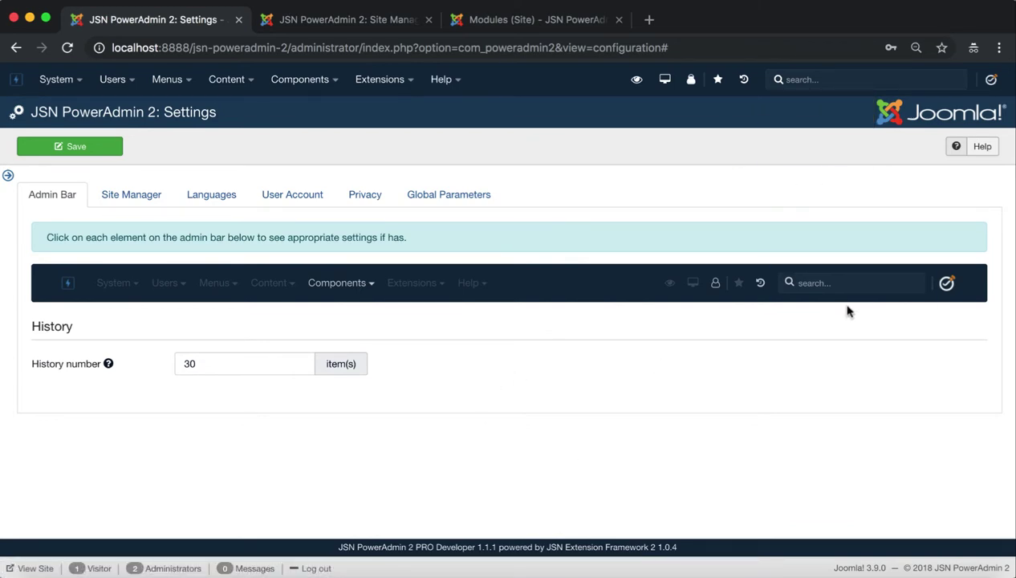
# - Set the Spotlight Search result number to 15
pyautogui.click(858, 281)
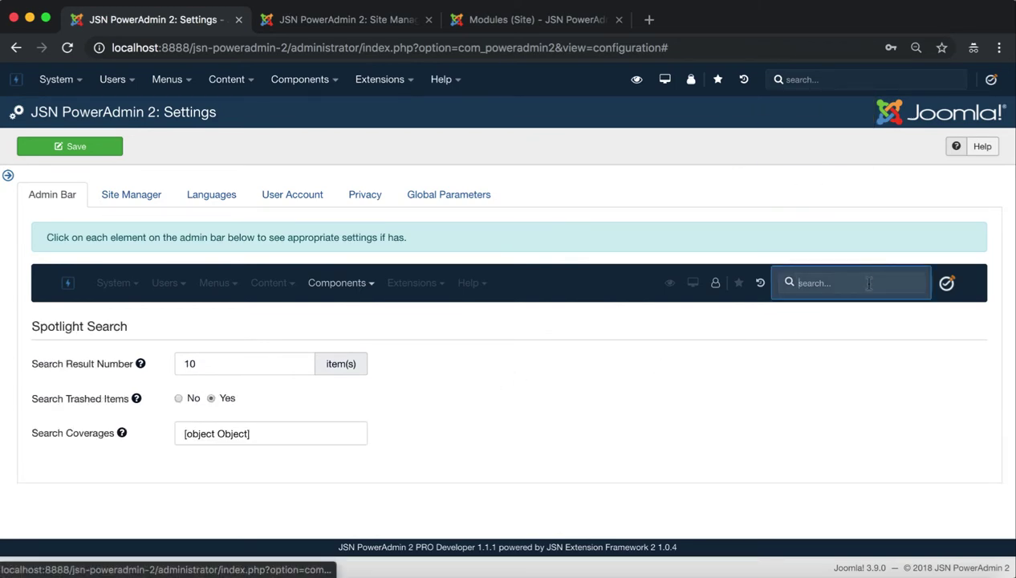
pyautogui.tripleClick(131, 325)
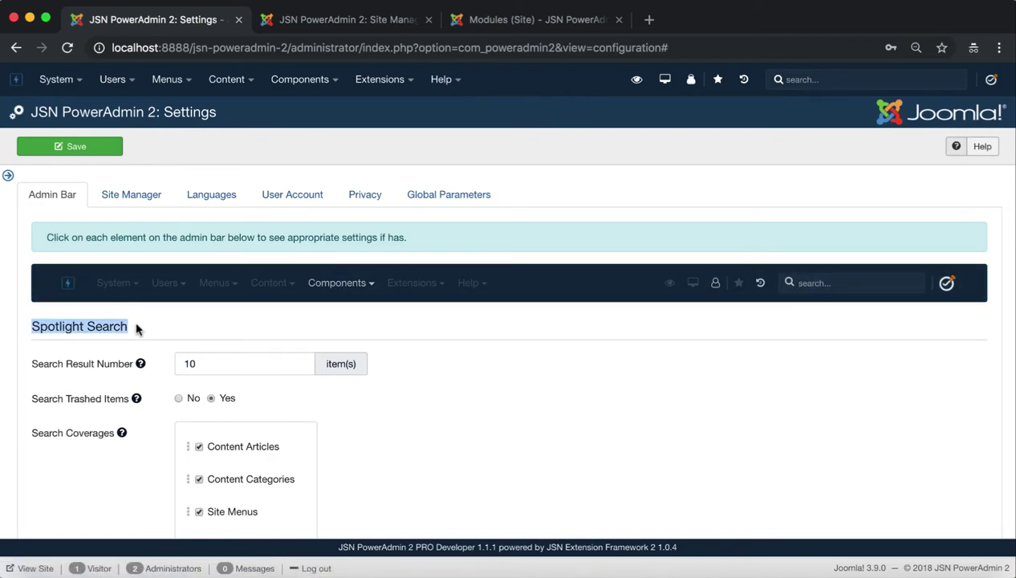
pyautogui.click(105, 348)
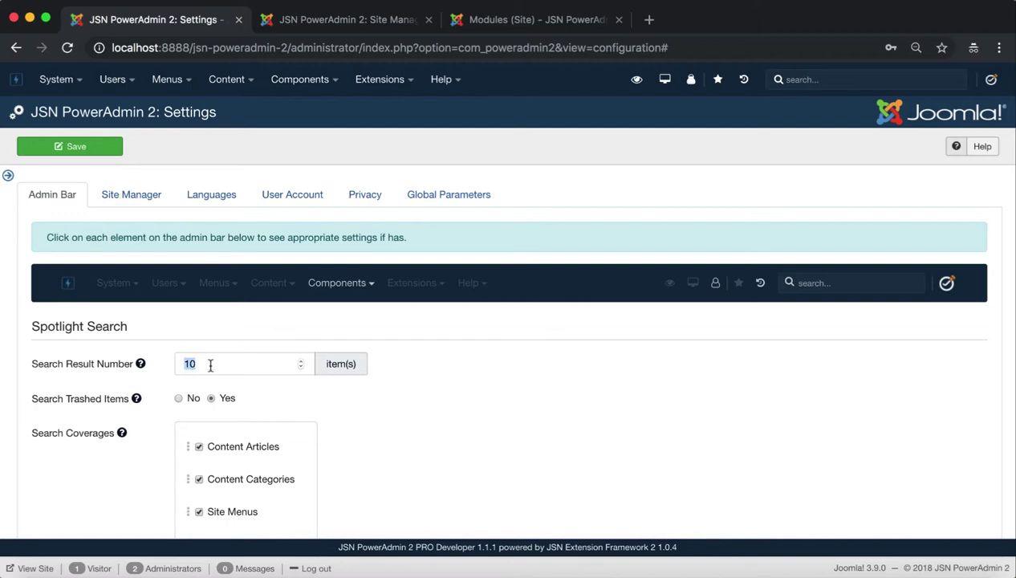
pyautogui.write('15')
# - Remove Content Categories, Site Menus and Users from the Spotlight Search coverage
pyautogui.tripleClick(31, 434)
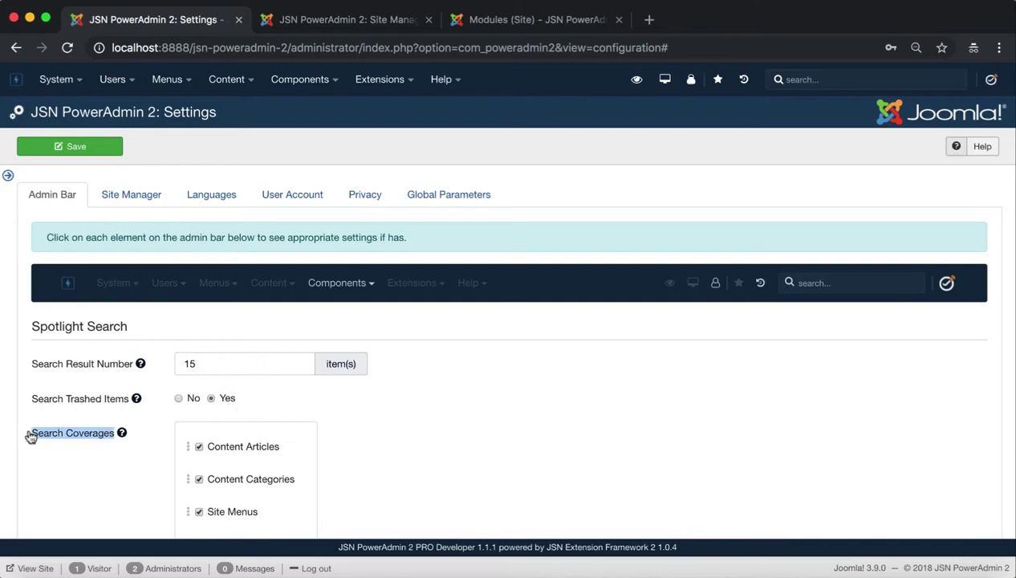
pyautogui.click(246, 413)
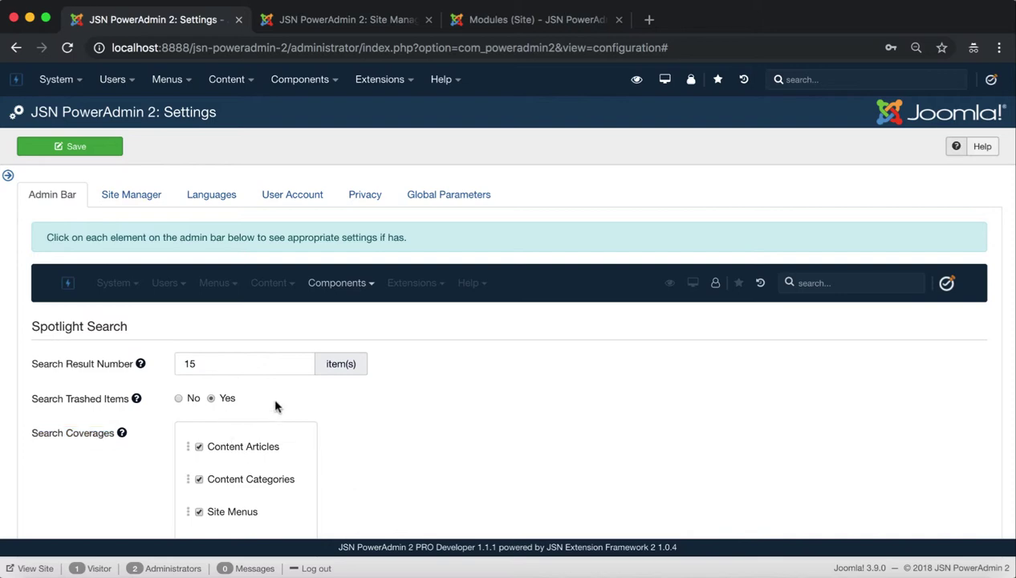
pyautogui.scroll(-2, 331, 451)
pyautogui.scroll(-1, 330, 451)
pyautogui.scroll(-2, 331, 452)
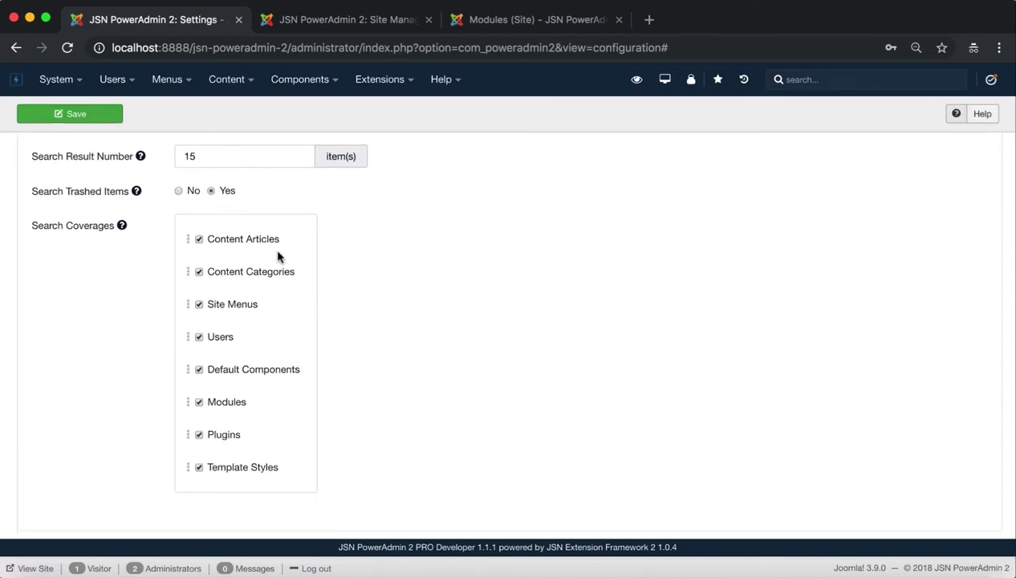
pyautogui.click(199, 271)
pyautogui.click(200, 305)
pyautogui.click(199, 338)
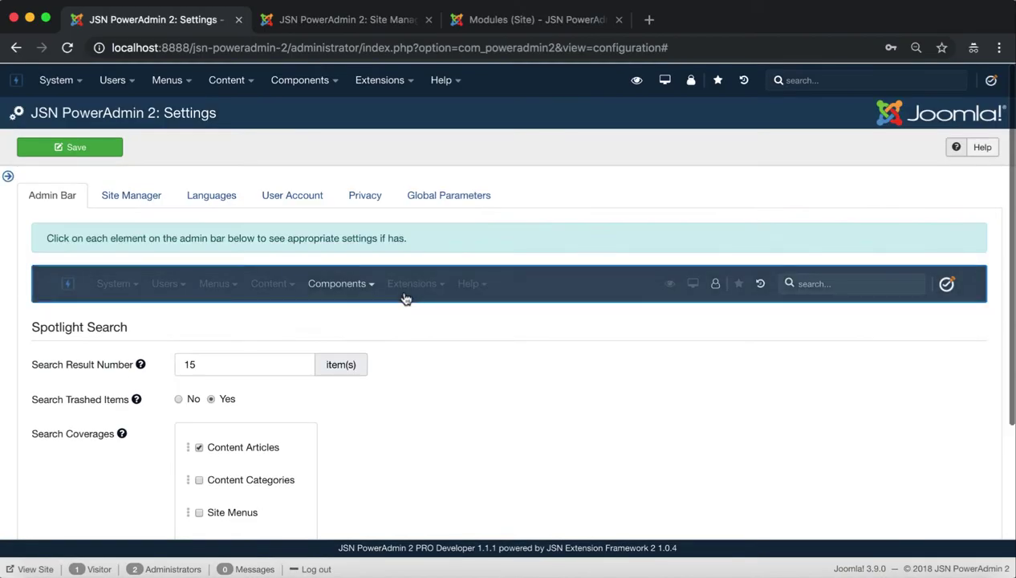
# - Review Site Manager General Settings, then switch to the Modules (Site) list
pyautogui.click(129, 207)
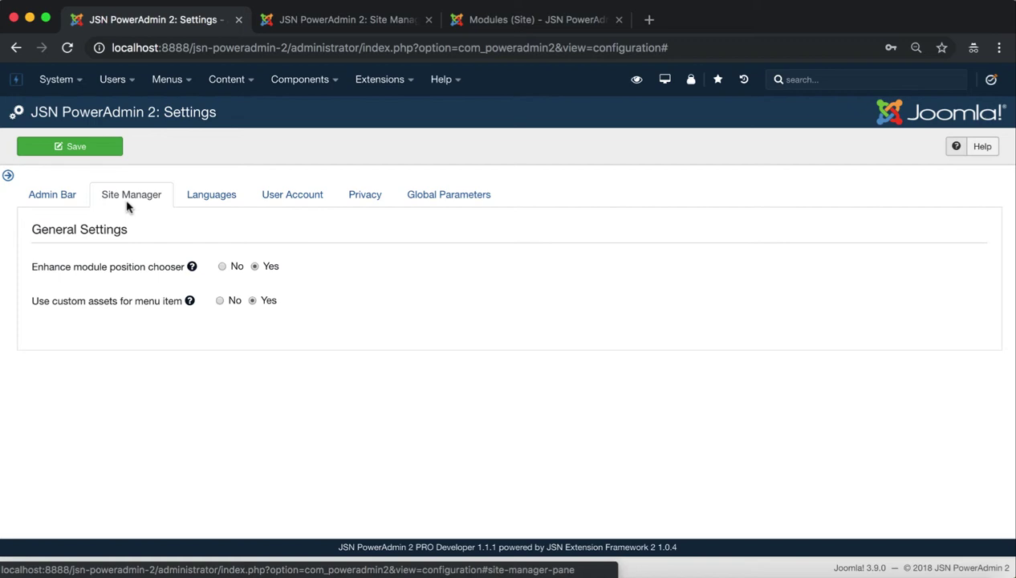
pyautogui.tripleClick(131, 229)
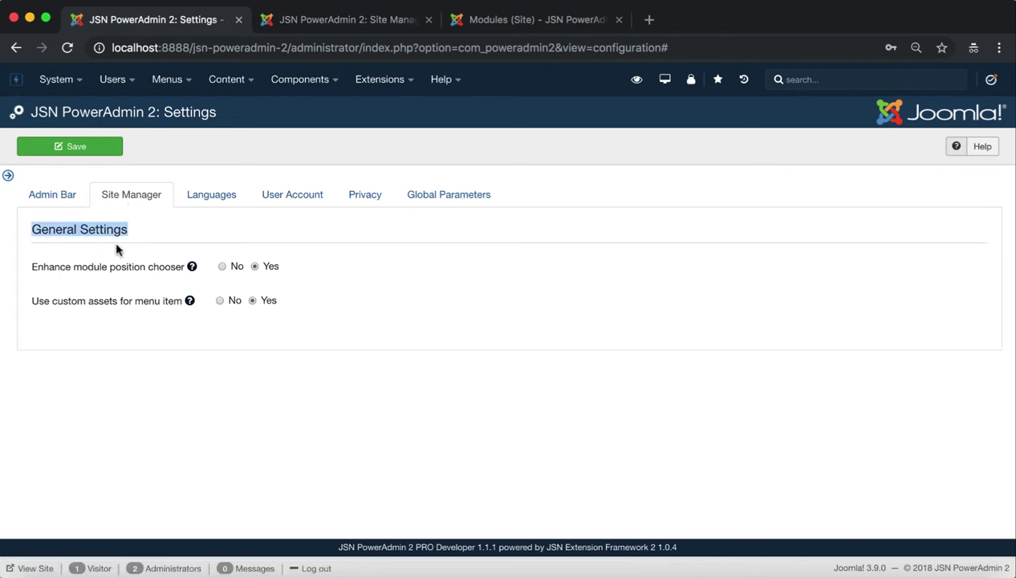
pyautogui.click(110, 282)
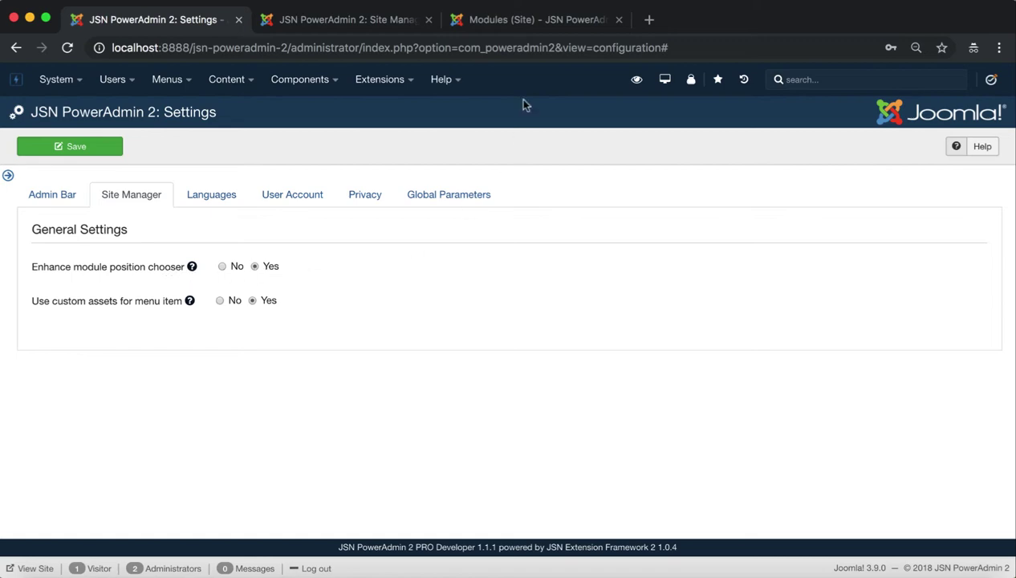
pyautogui.click(523, 21)
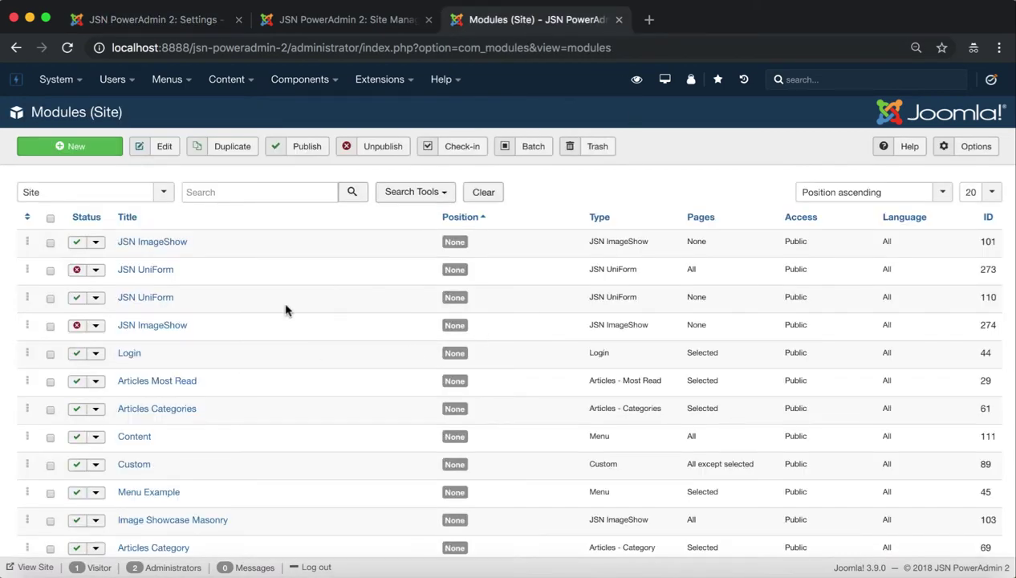
# - Preview the Position Chooser for the JSN ImageShow module, cancel it, and return to Settings
pyautogui.click(170, 248)
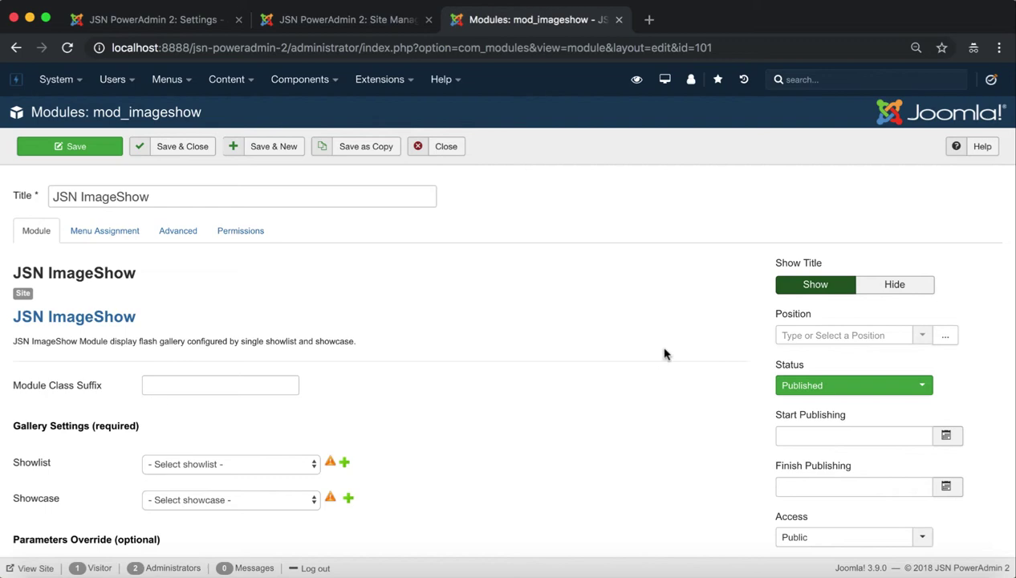
pyautogui.moveTo(793, 314)
pyautogui.click(947, 338)
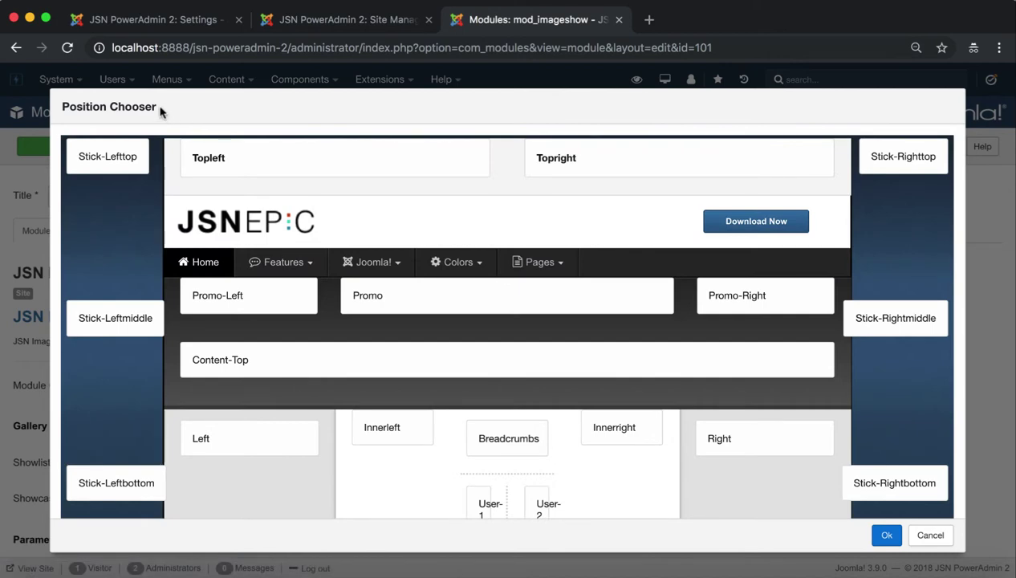
pyautogui.tripleClick(160, 111)
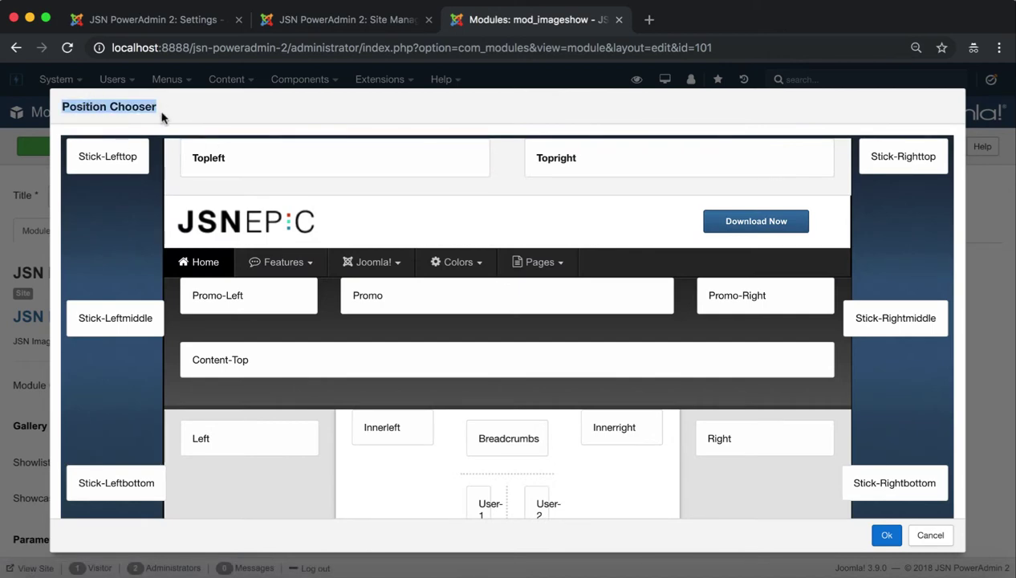
pyautogui.click(929, 536)
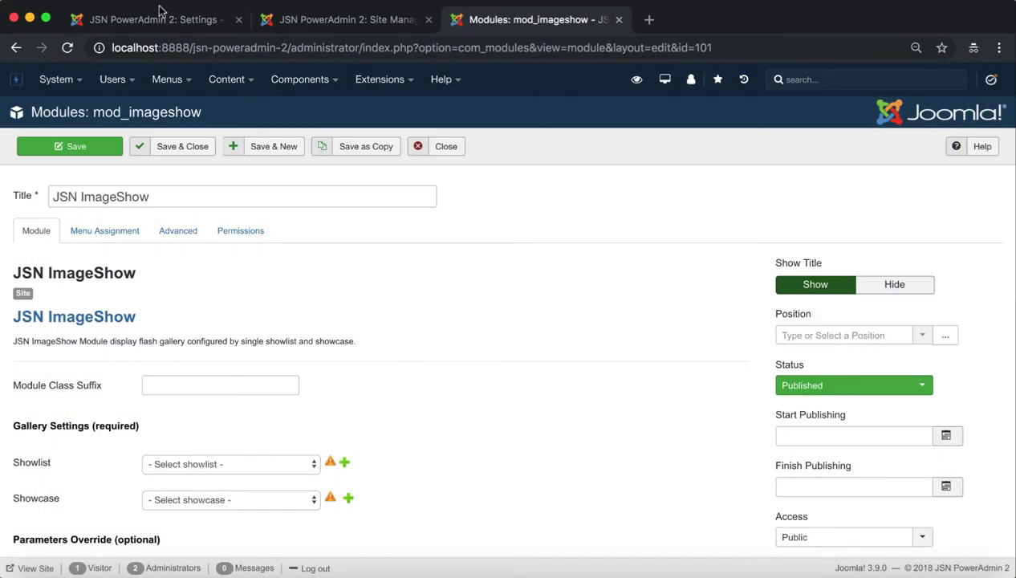
pyautogui.click(178, 23)
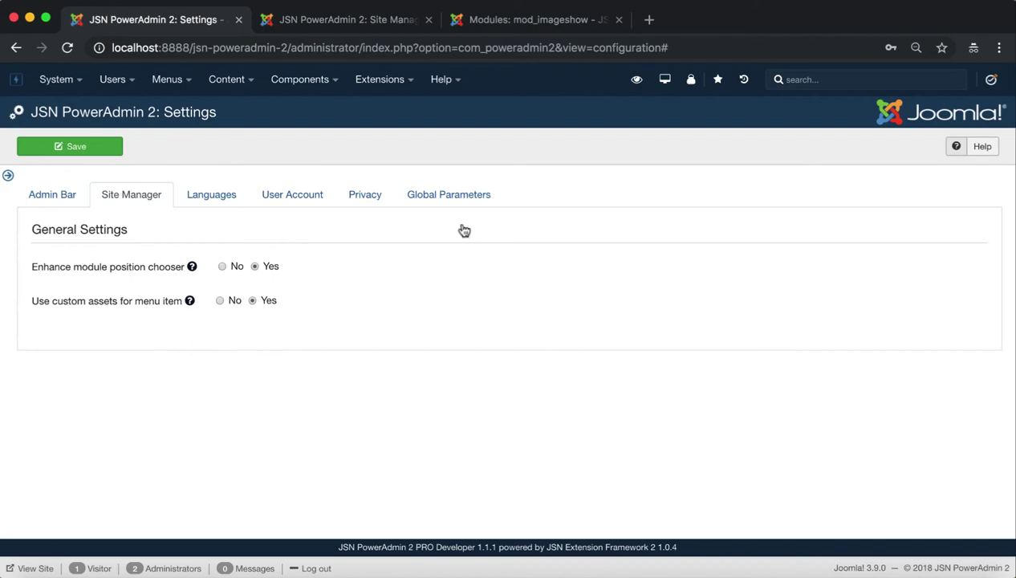
# - Check Load custom assets for the Features menu item in Site Manager, then return to Settings
pyautogui.click(389, 24)
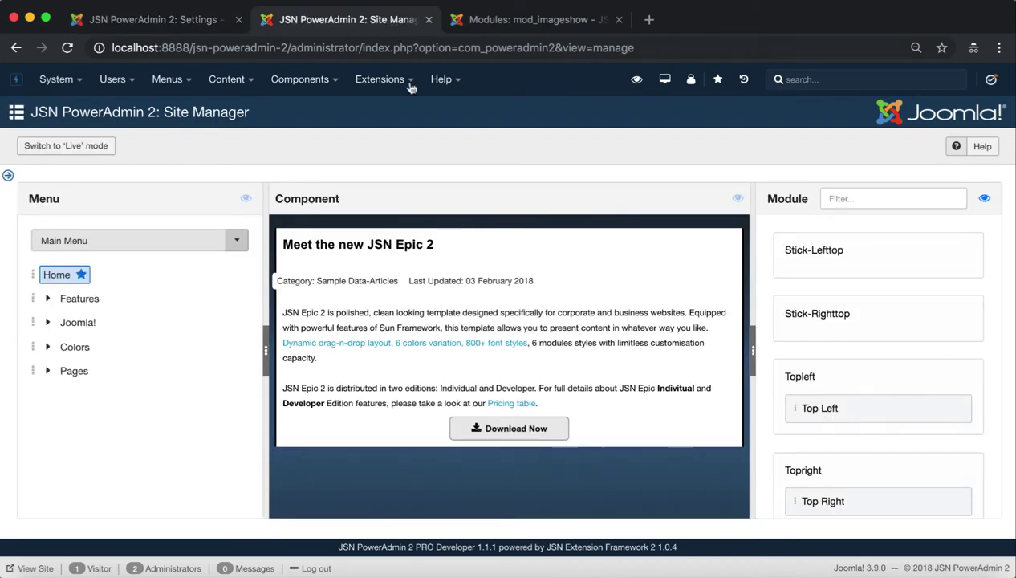
pyautogui.tripleClick(258, 113)
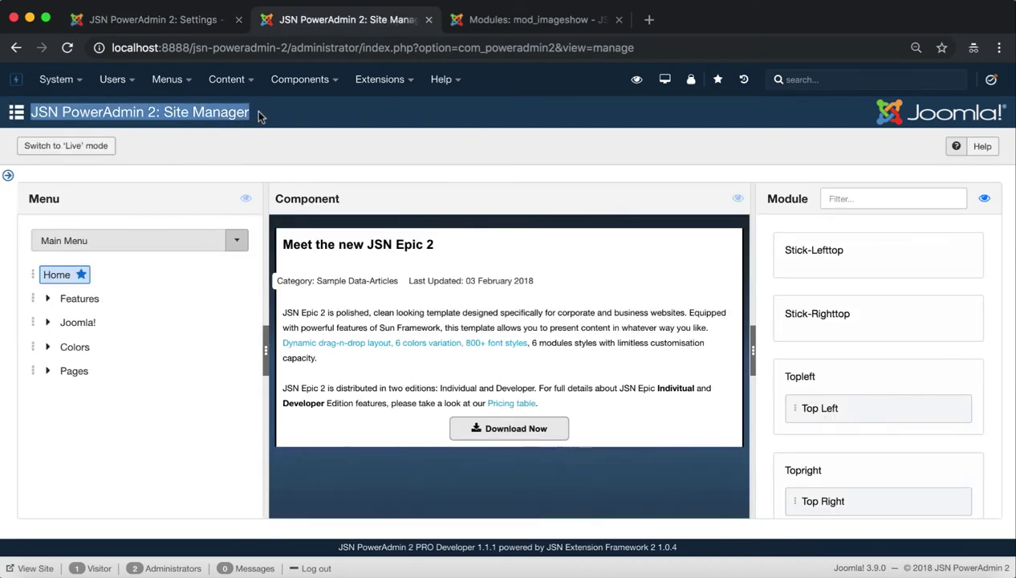
pyautogui.rightClick(88, 304)
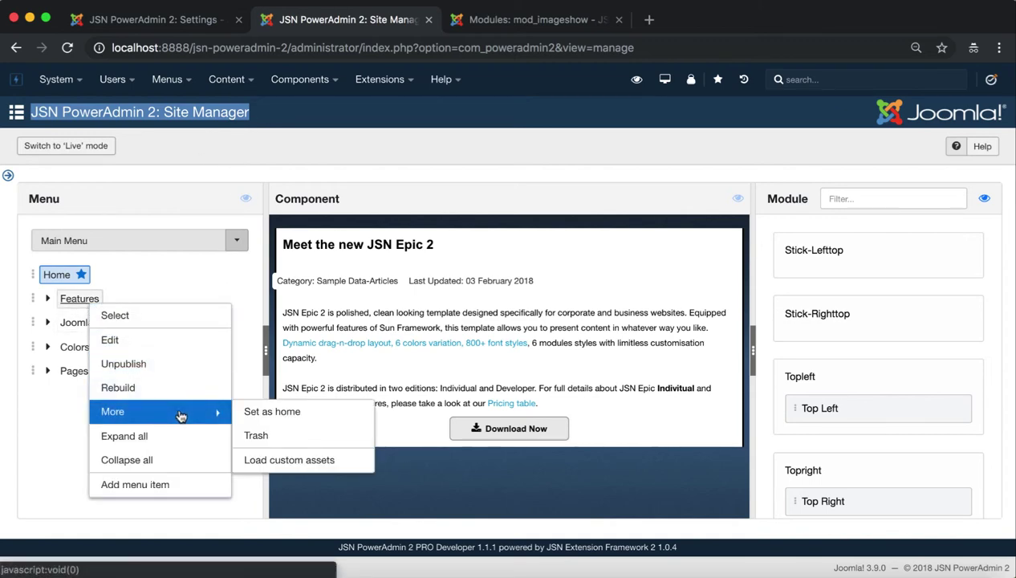
pyautogui.moveTo(159, 411)
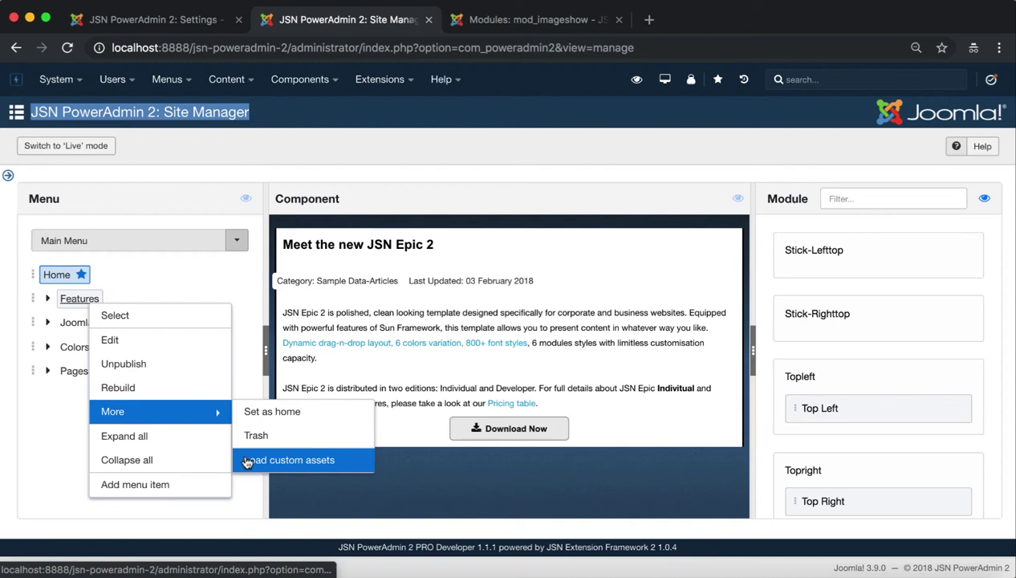
pyautogui.click(326, 460)
pyautogui.click(330, 168)
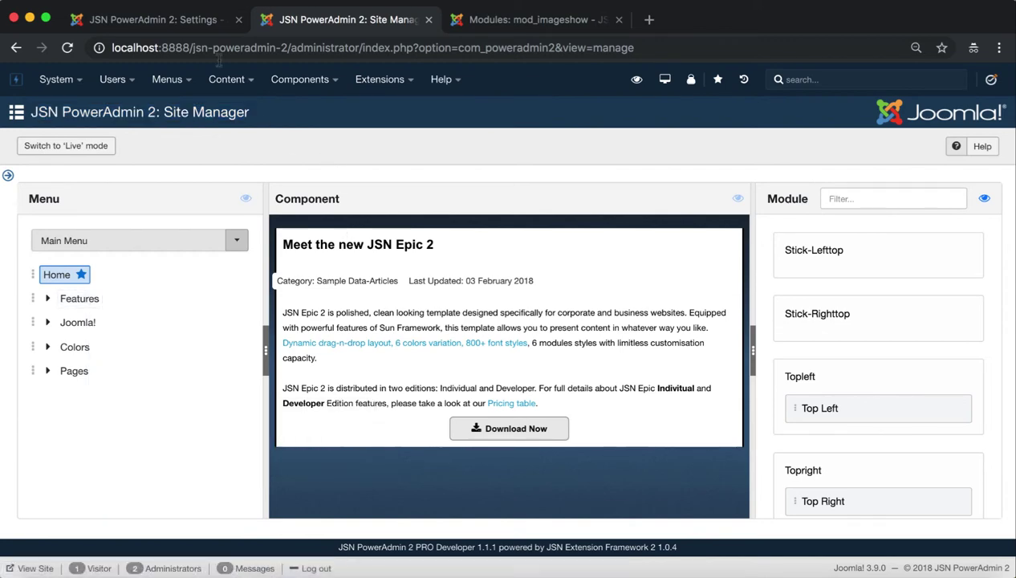
pyautogui.click(206, 28)
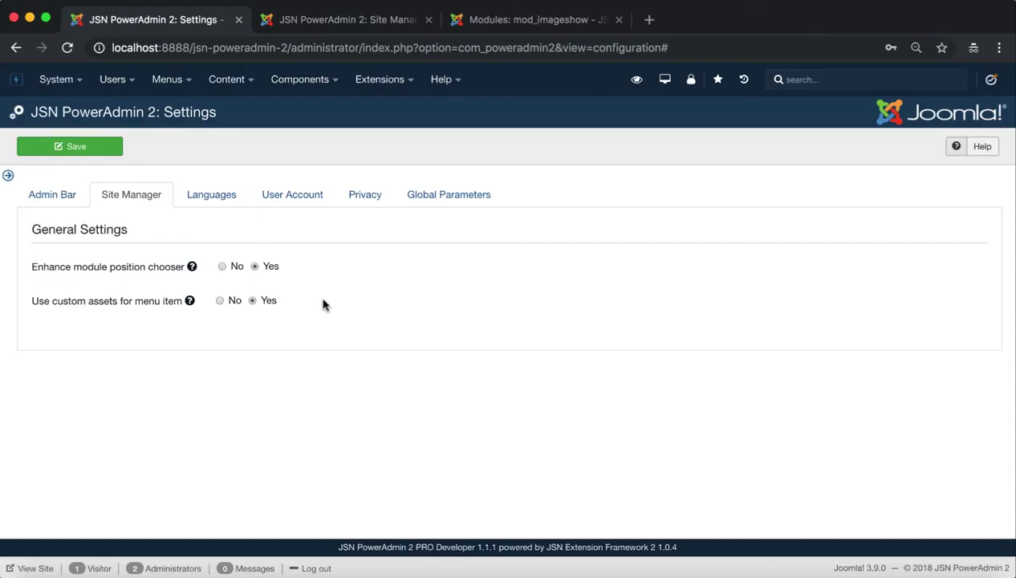
# - Review the Languages settings, browse the en-GB Language File Editor, and start a Revert
pyautogui.click(211, 207)
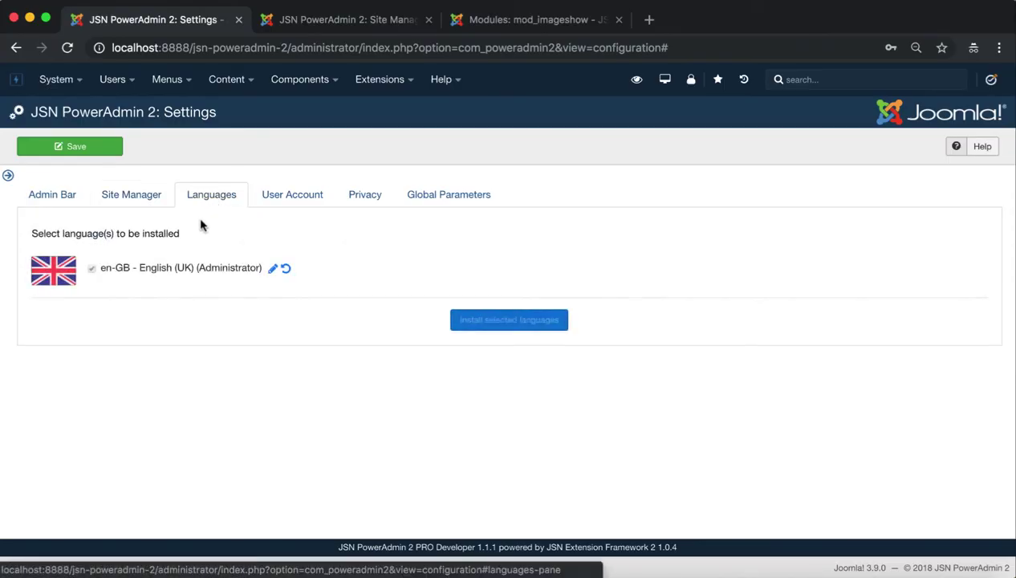
pyautogui.tripleClick(184, 234)
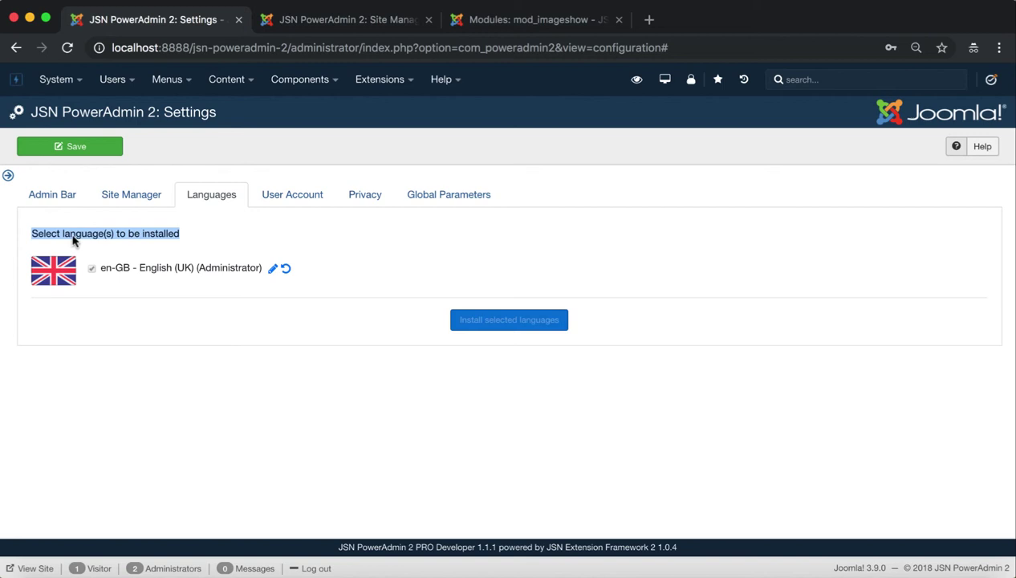
pyautogui.click(193, 254)
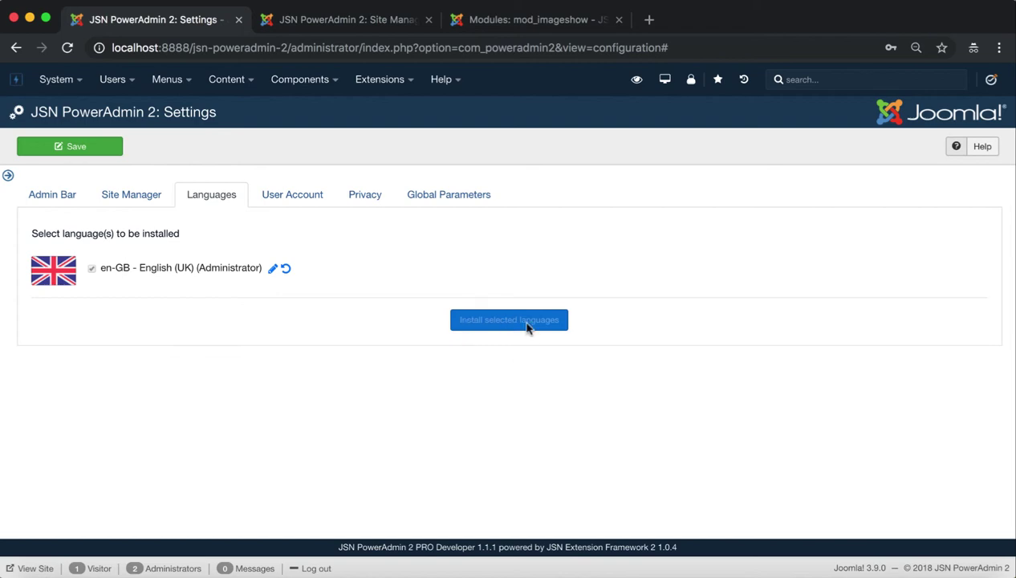
pyautogui.click(272, 268)
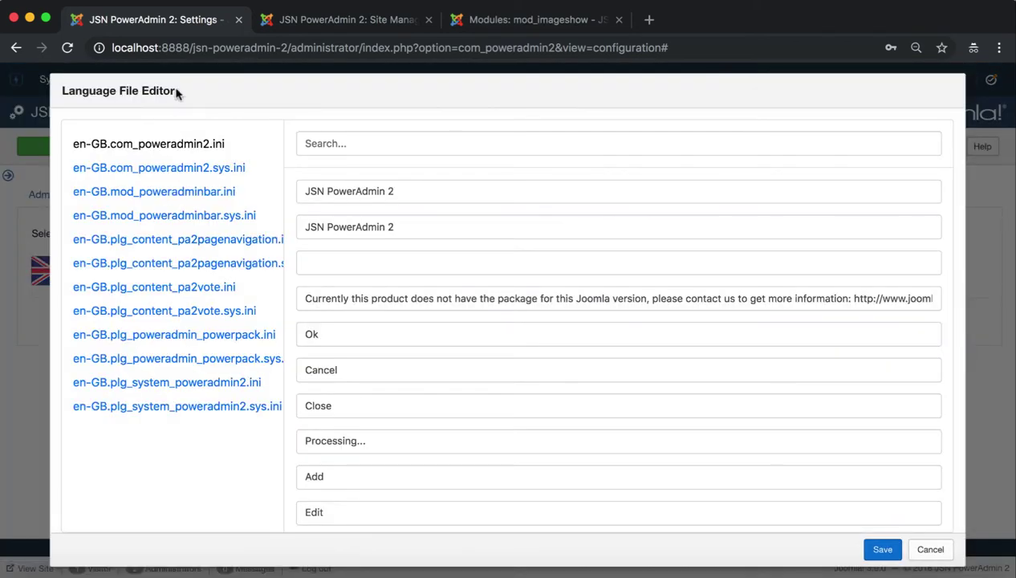
pyautogui.tripleClick(176, 91)
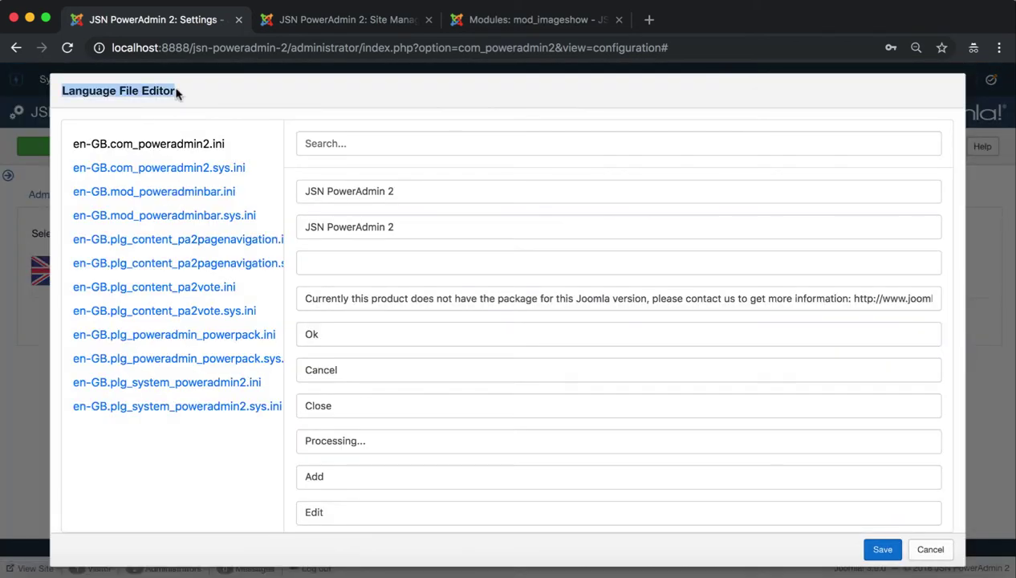
pyautogui.click(200, 168)
pyautogui.click(200, 193)
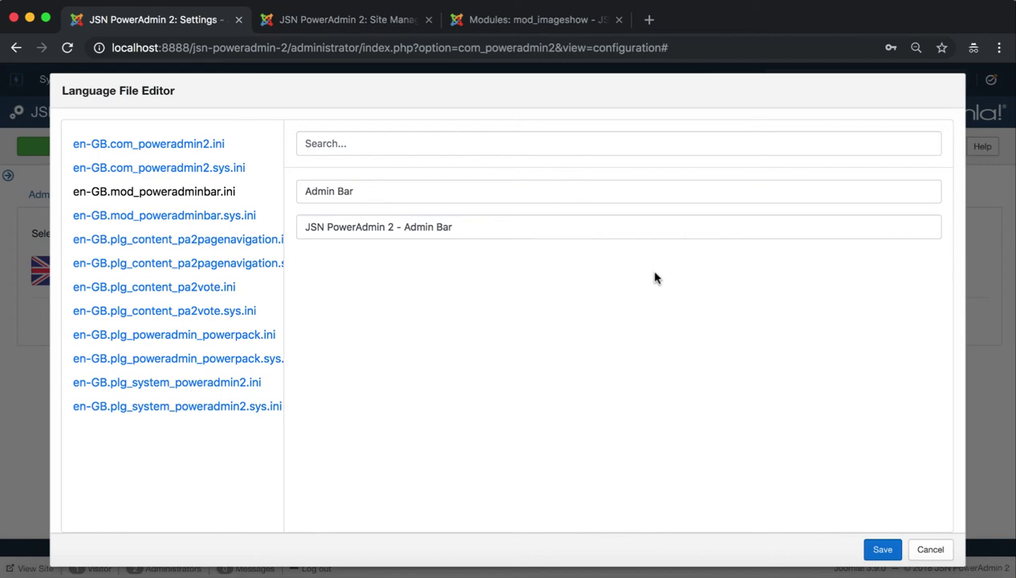
pyautogui.click(945, 555)
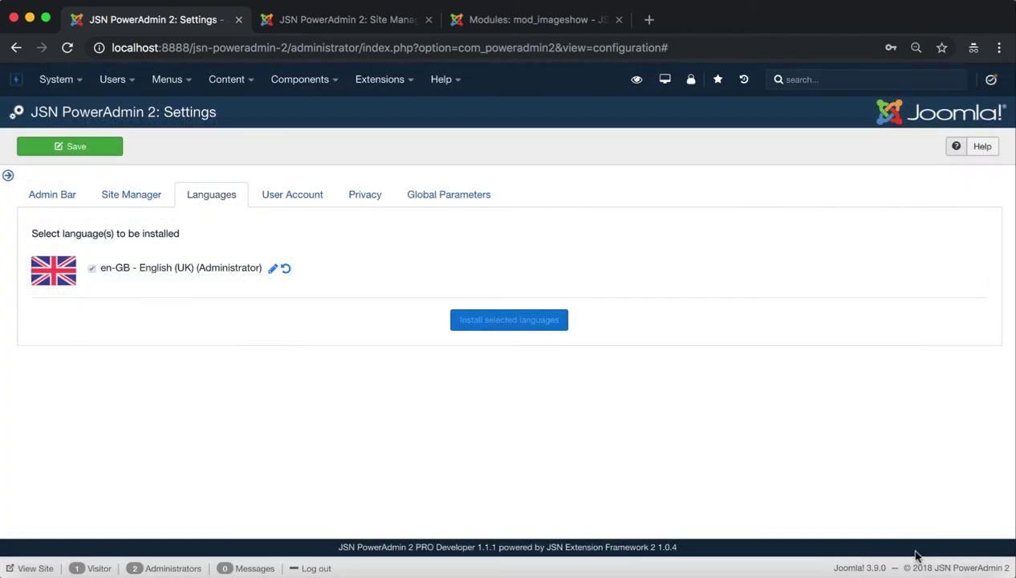
pyautogui.click(287, 271)
# - Review the User Account details and the PRO Developer license expiring Jun 22, 2019
pyautogui.click(292, 200)
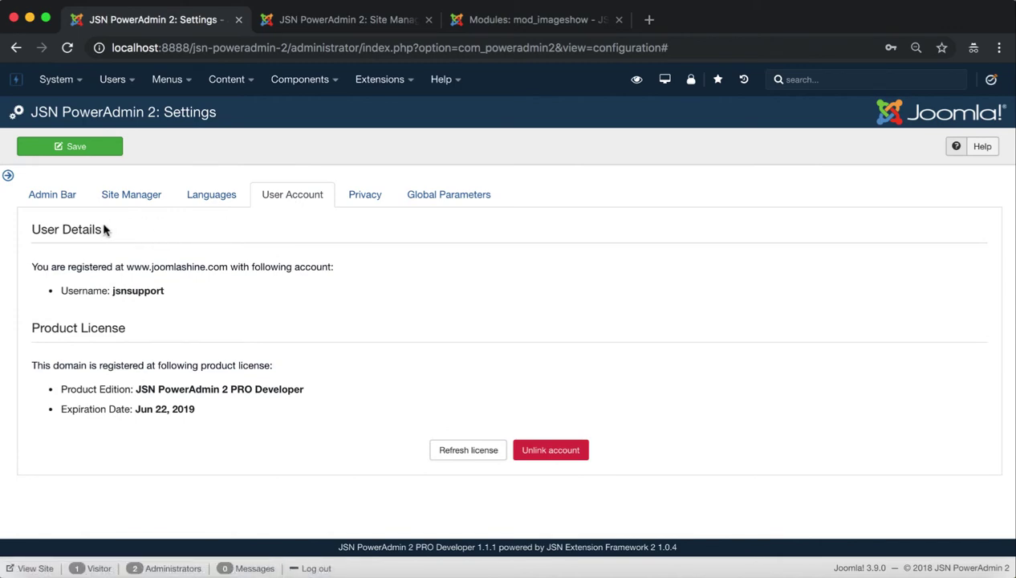
pyautogui.tripleClick(103, 231)
pyautogui.tripleClick(128, 329)
pyautogui.click(169, 321)
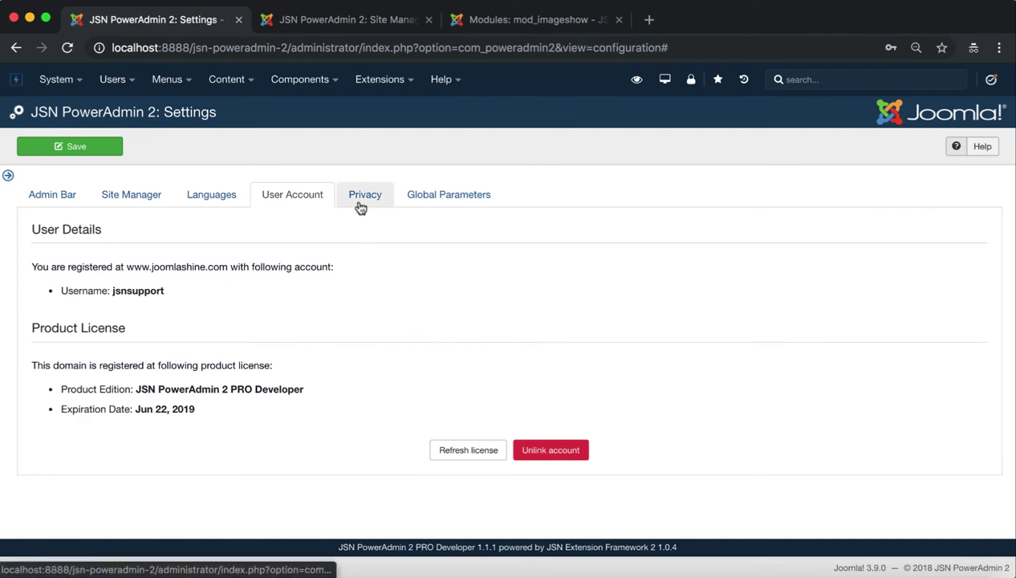
# - Review the Privacy consent, toggling 'I agree, improve my experience' off and back on
pyautogui.click(360, 207)
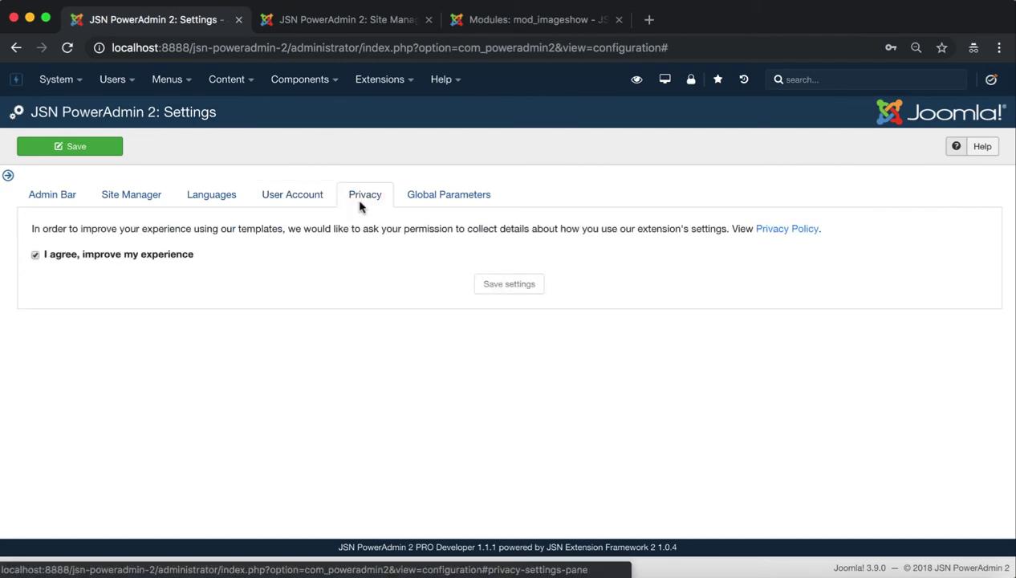
pyautogui.tripleClick(31, 231)
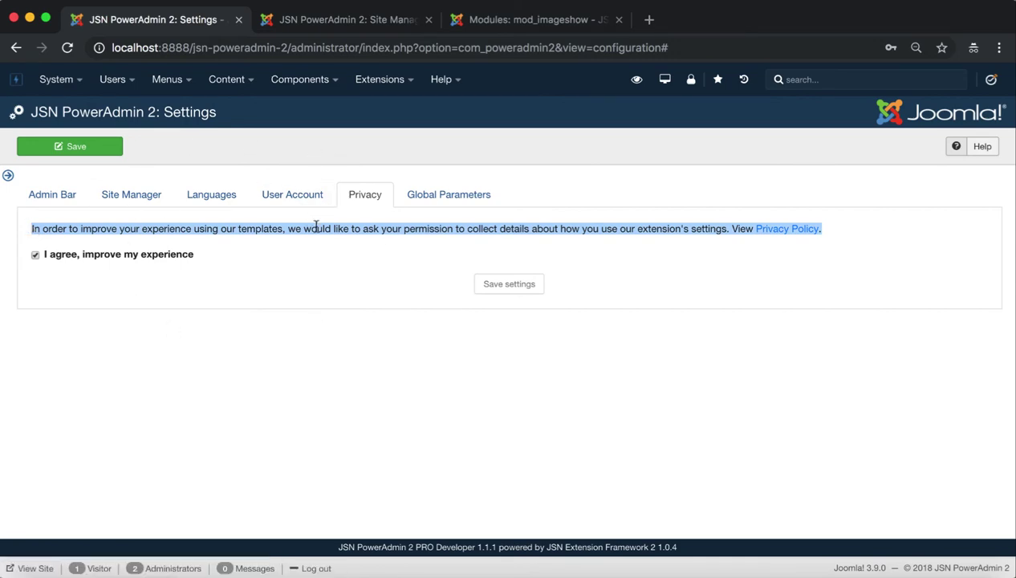
pyautogui.click(347, 261)
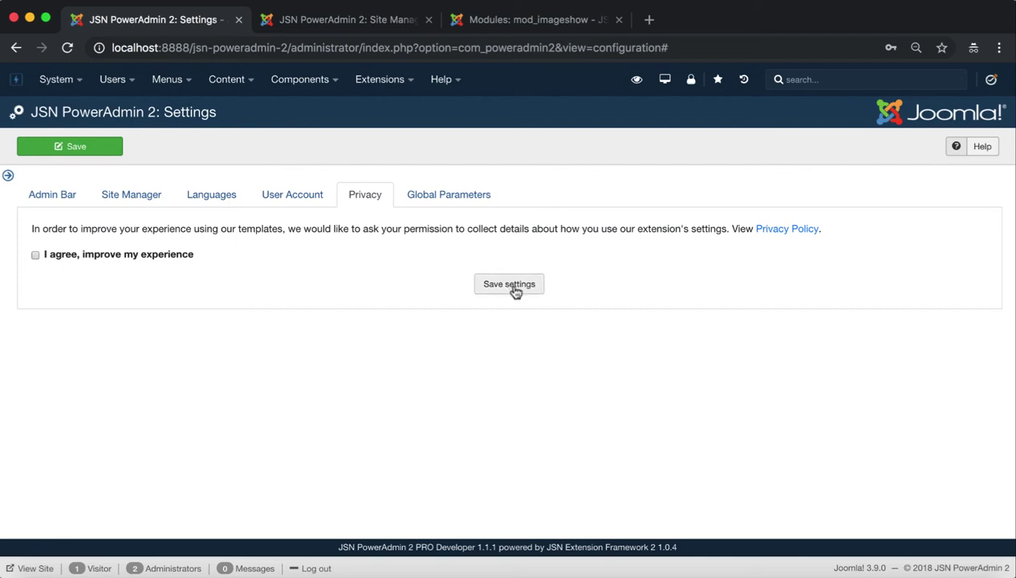
pyautogui.click(35, 255)
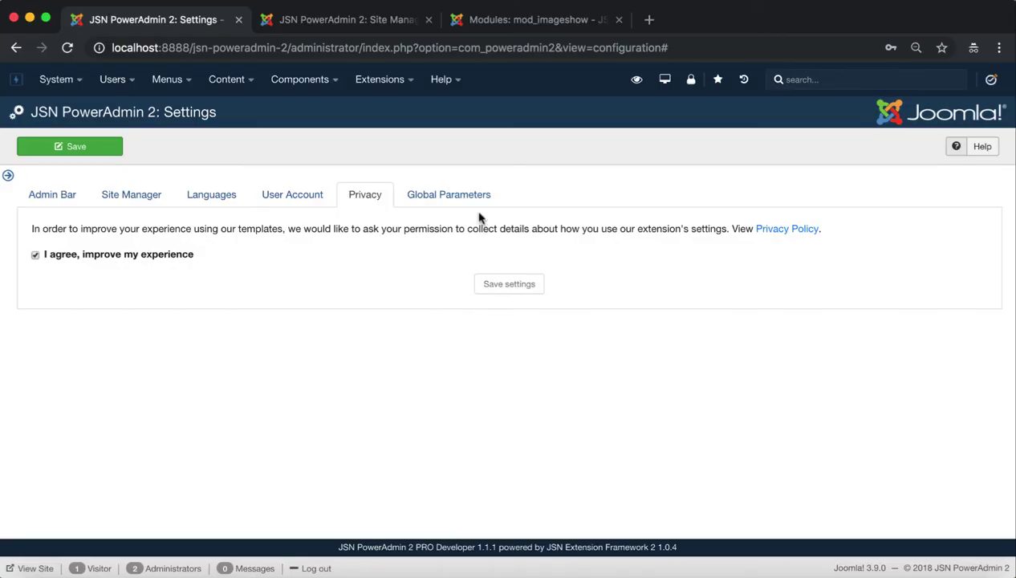
# - Set Enable Media Selector to Yes in Global Parameters and save the PowerAdmin settings
pyautogui.click(454, 204)
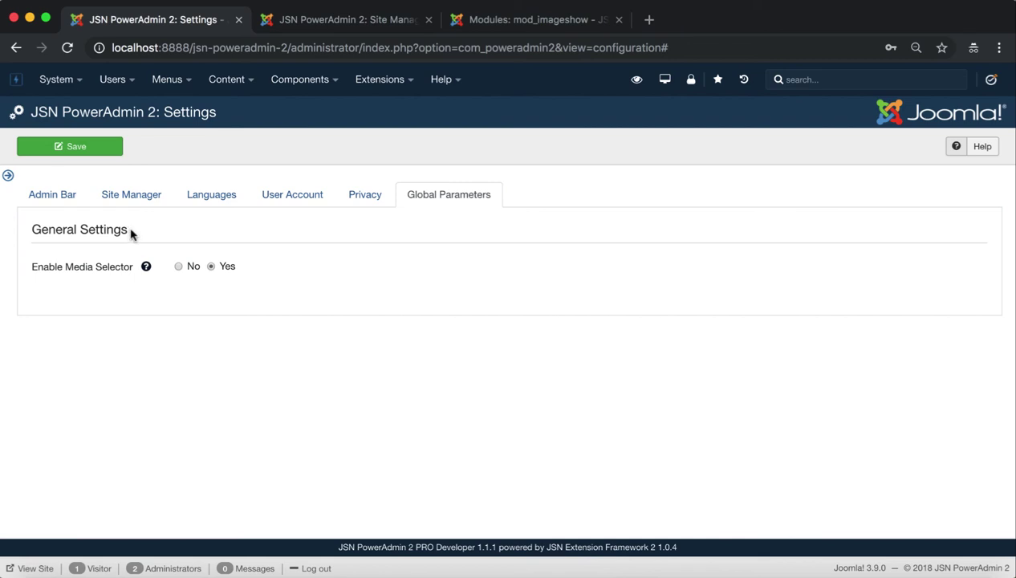
pyautogui.tripleClick(131, 233)
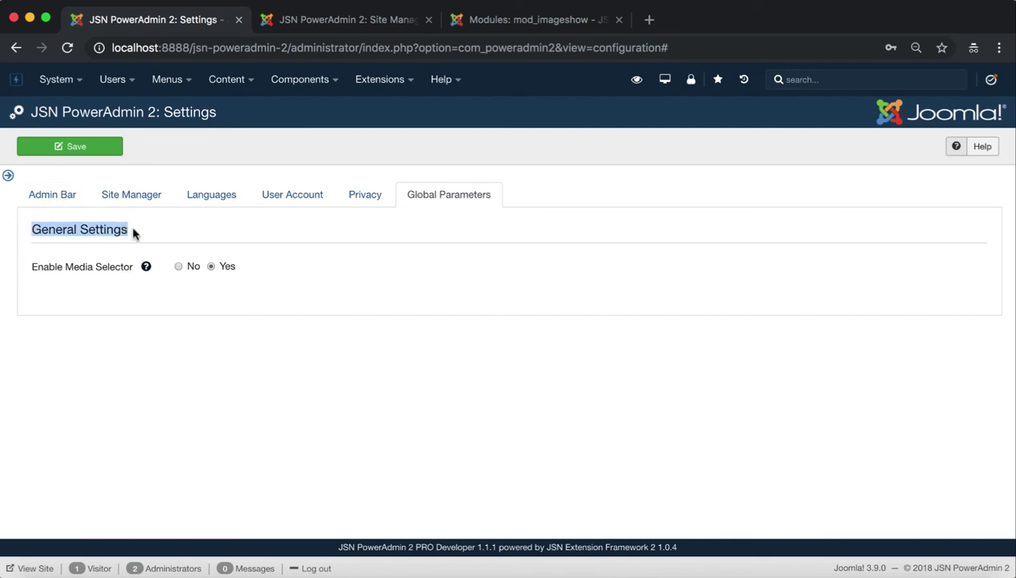
pyautogui.click(134, 233)
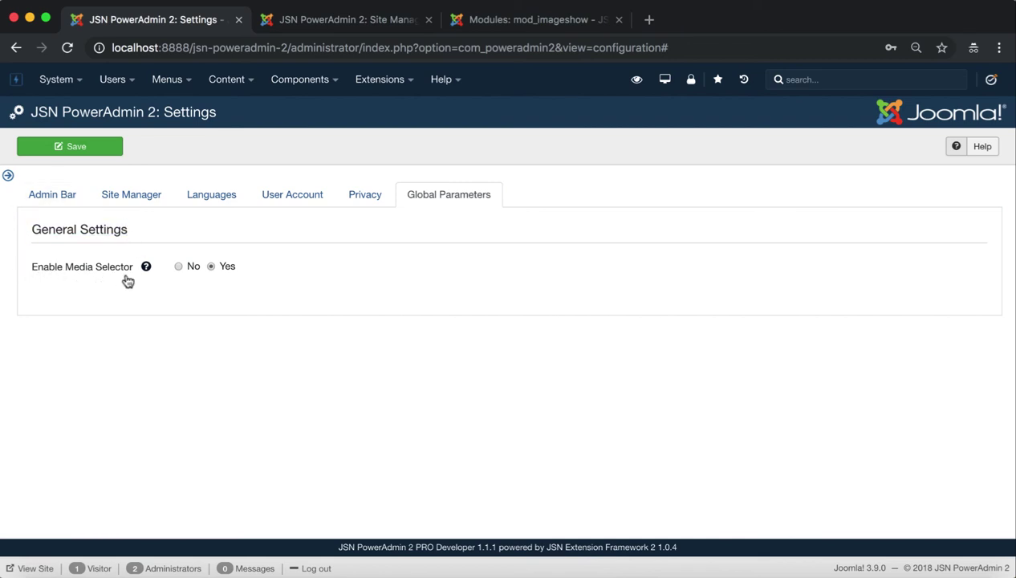
pyautogui.moveTo(146, 267)
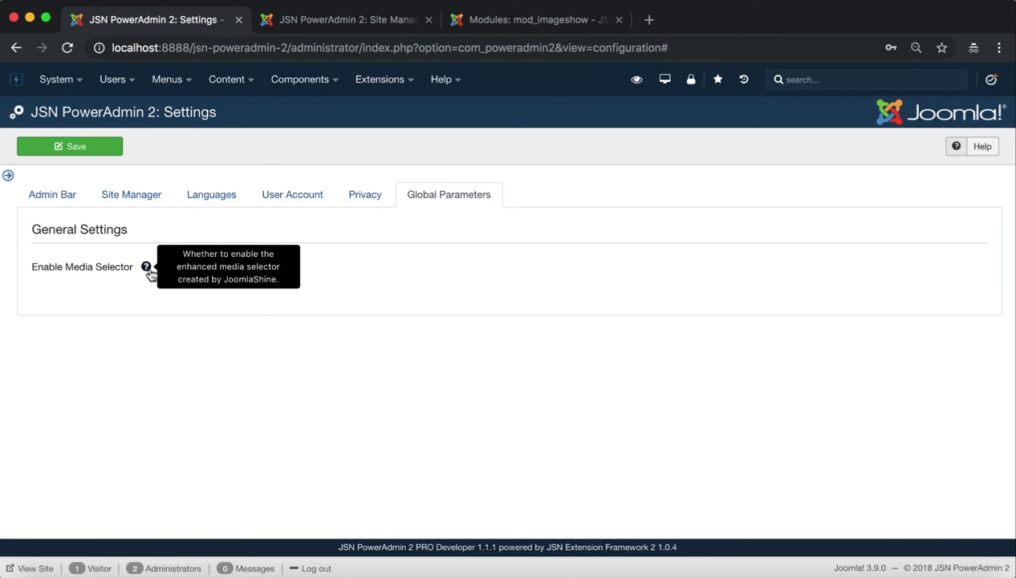
pyautogui.click(212, 267)
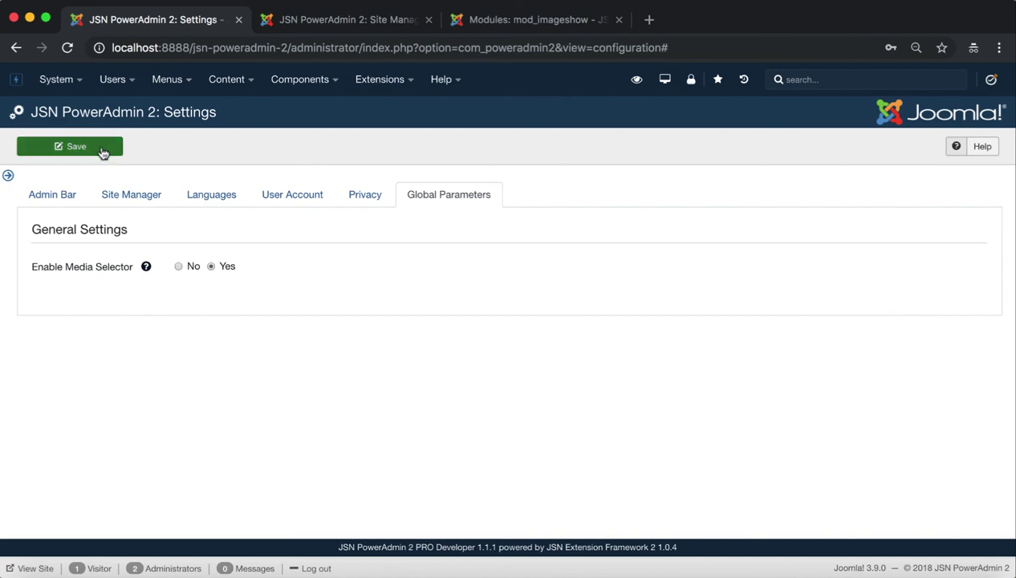
pyautogui.click(102, 153)
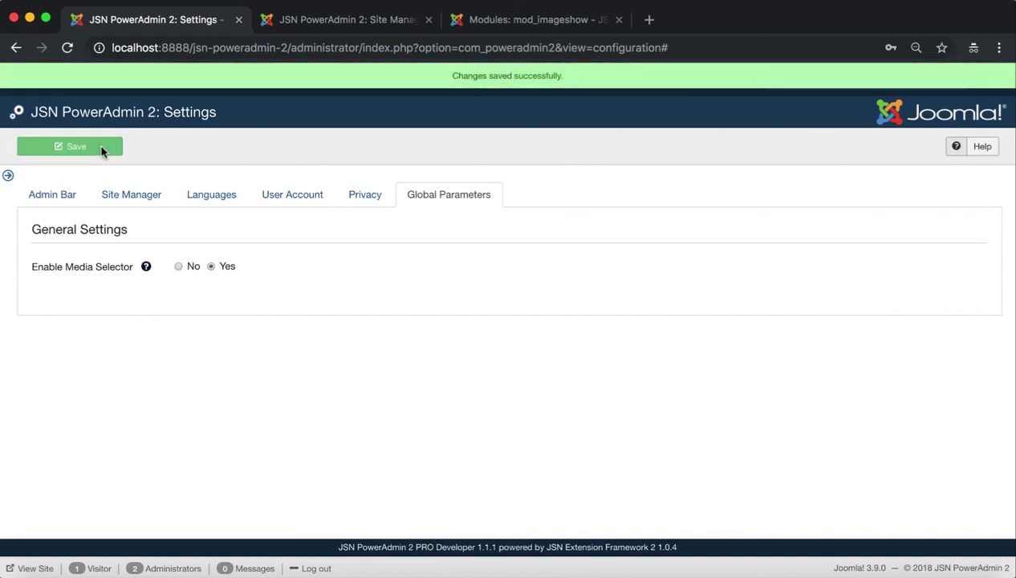